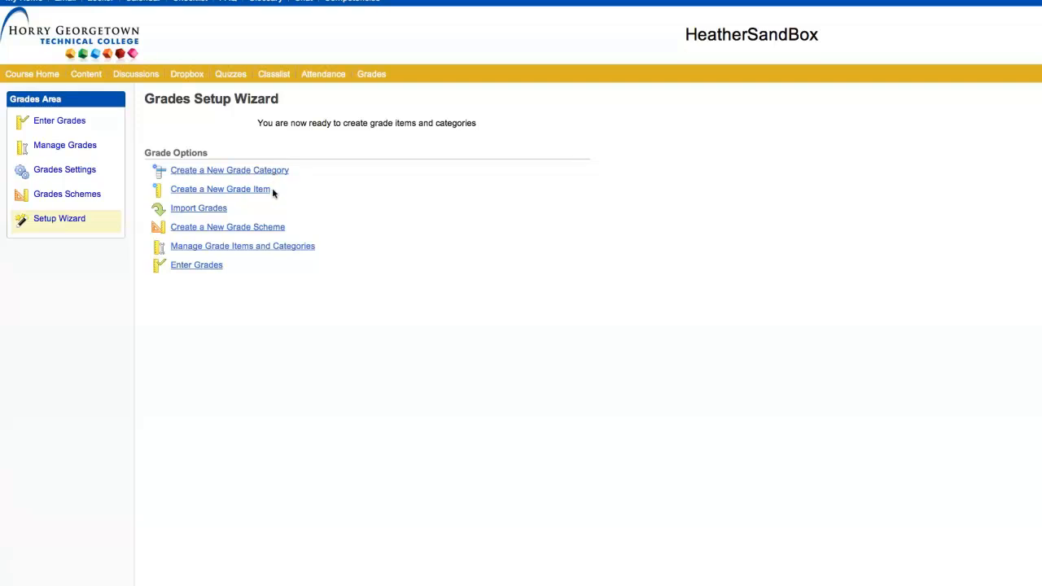
Create a new grade category named Tests with a weight of 25.
left_click(275, 171)
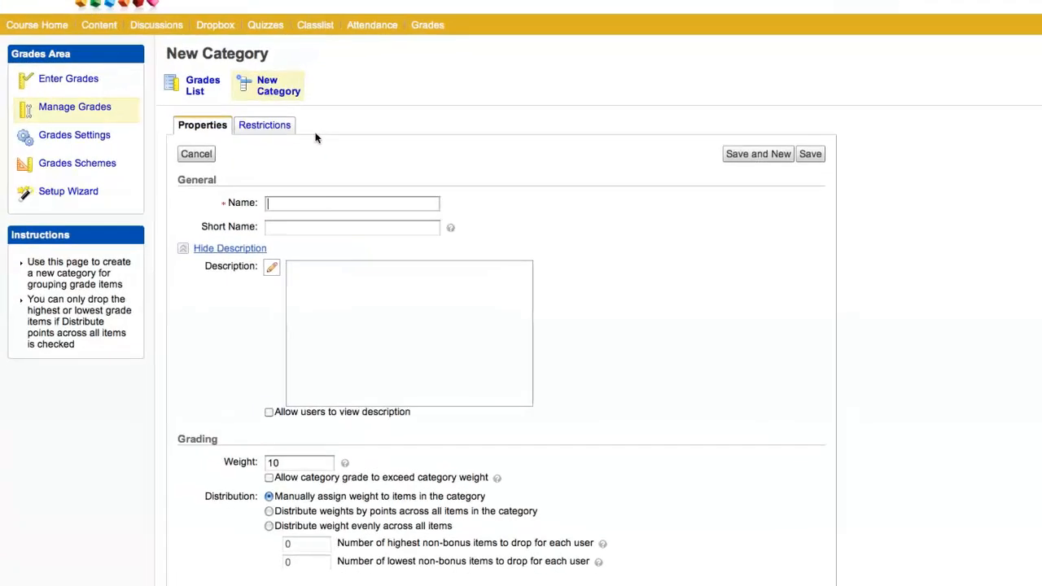
type("Tests")
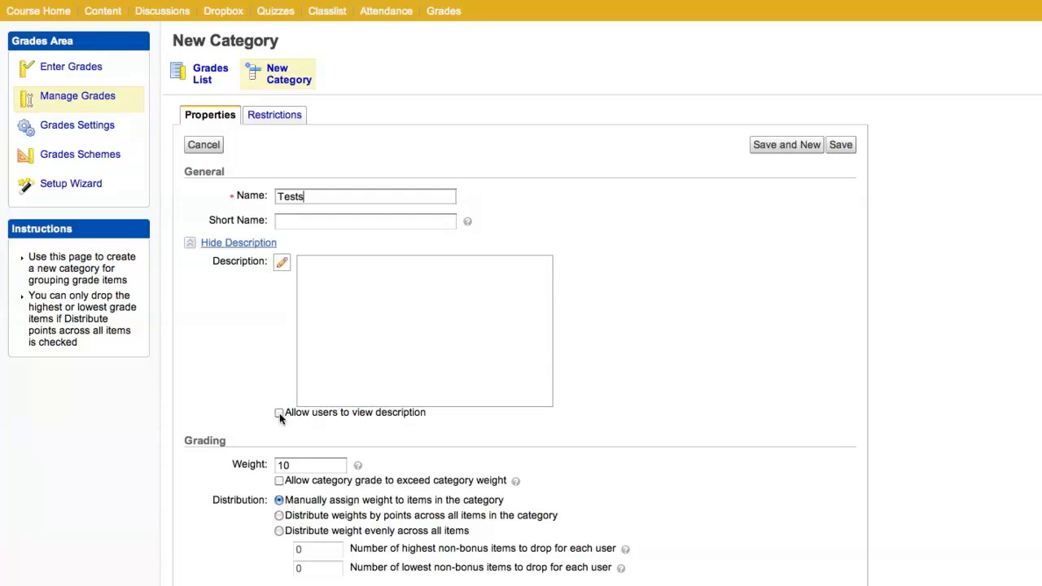
left_click_drag(298, 465, 194, 470)
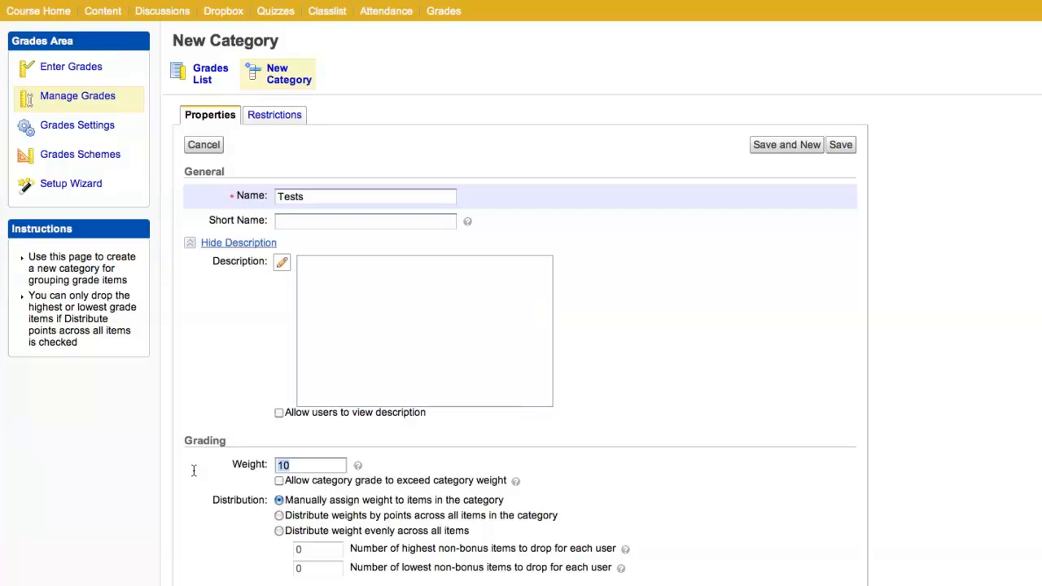
type("25")
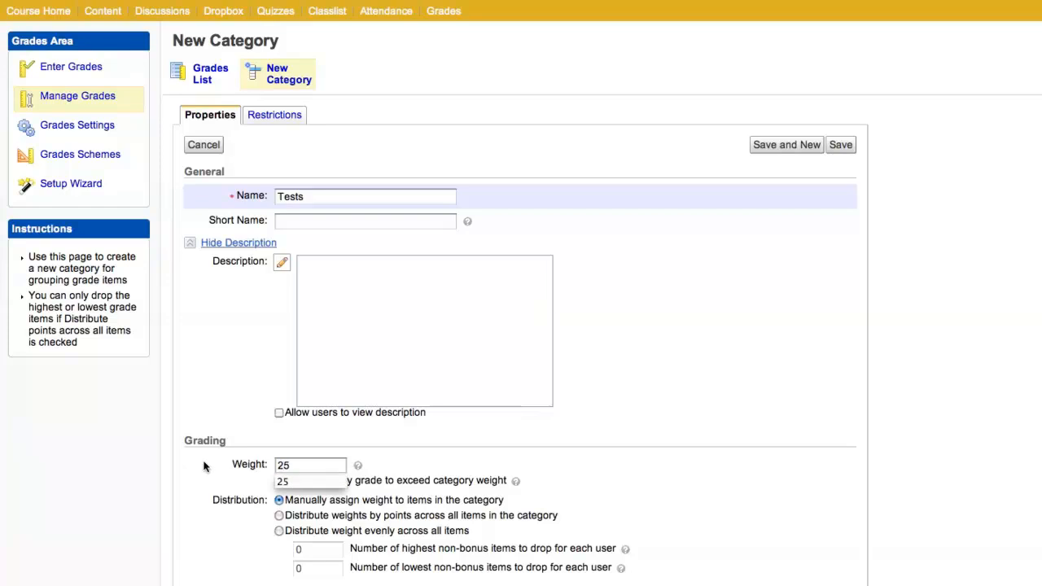
left_click(220, 458)
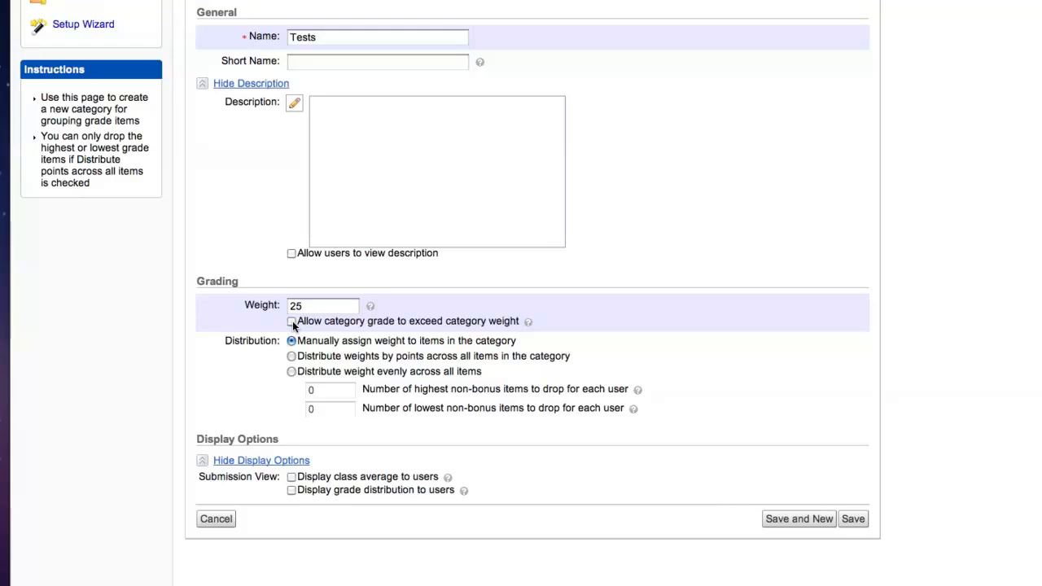
Distribute the Tests category's weight evenly across all items and drop 1 lowest non-bonus item for each user.
left_click(293, 372)
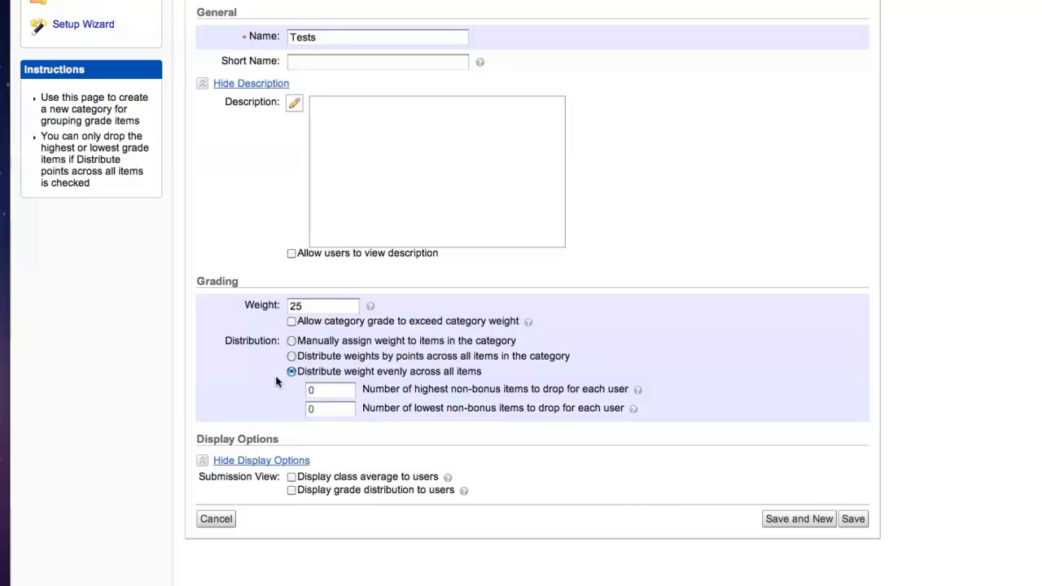
left_click(312, 409)
type("1")
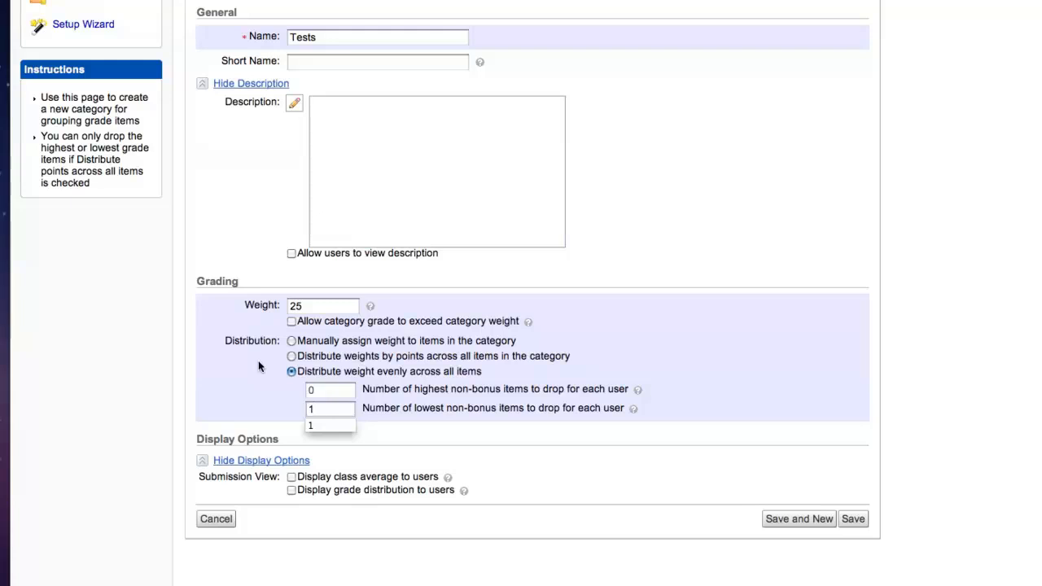
left_click_drag(312, 305, 285, 306)
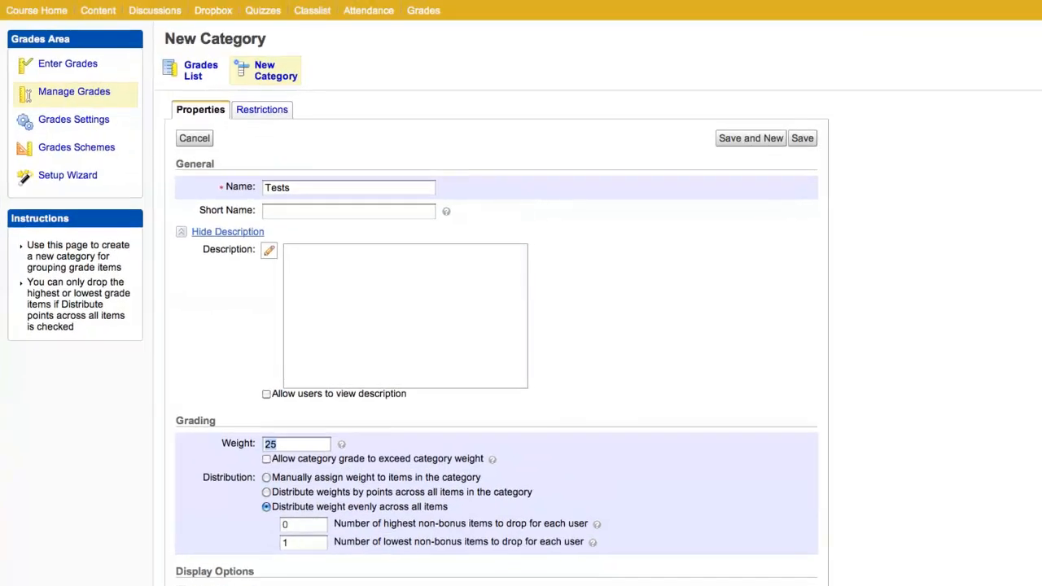
Save the Tests category from its restrictions settings, leaving it always visible, and return to the grades list.
left_click(265, 112)
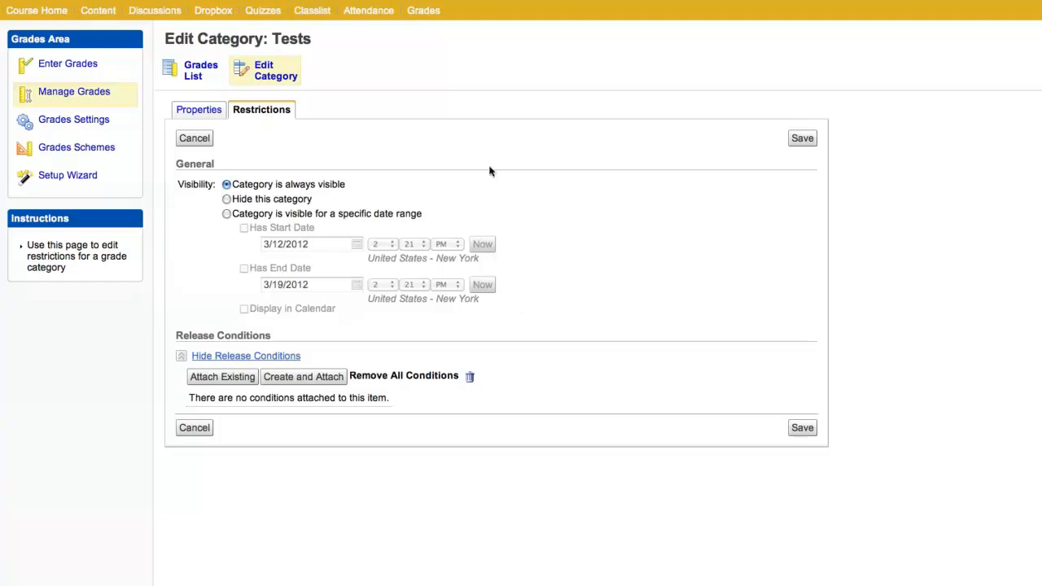
left_click(793, 142)
left_click(193, 76)
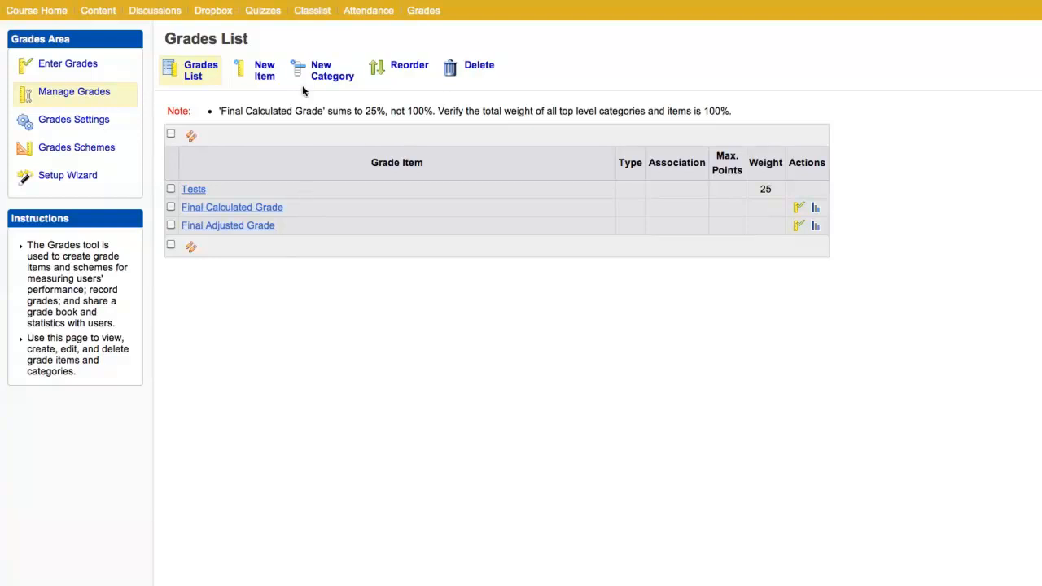
Start a new grade category named Homework with the short name HW and collapse its description area.
left_click(321, 71)
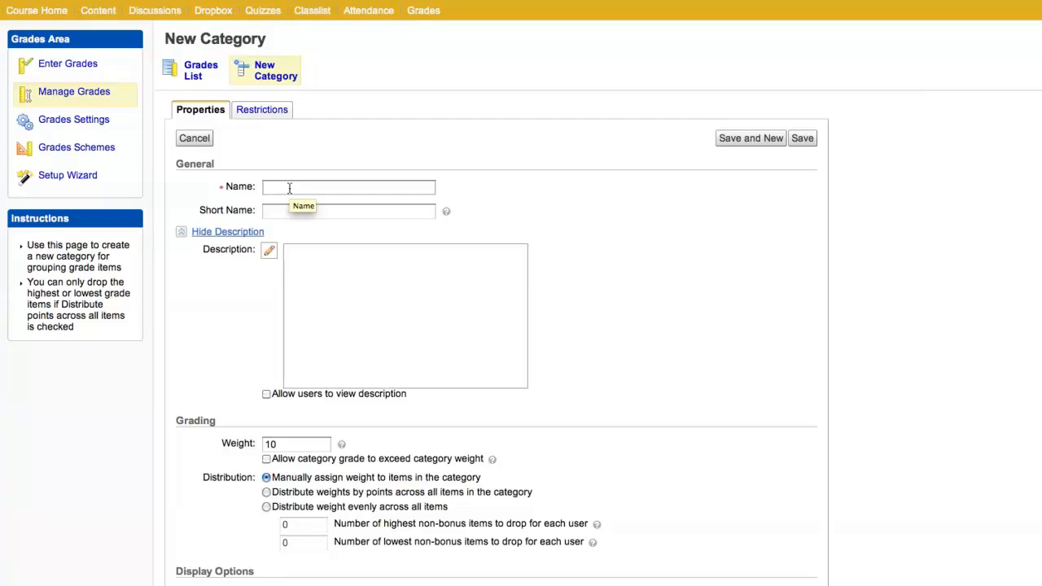
type("Homework")
left_click(302, 213)
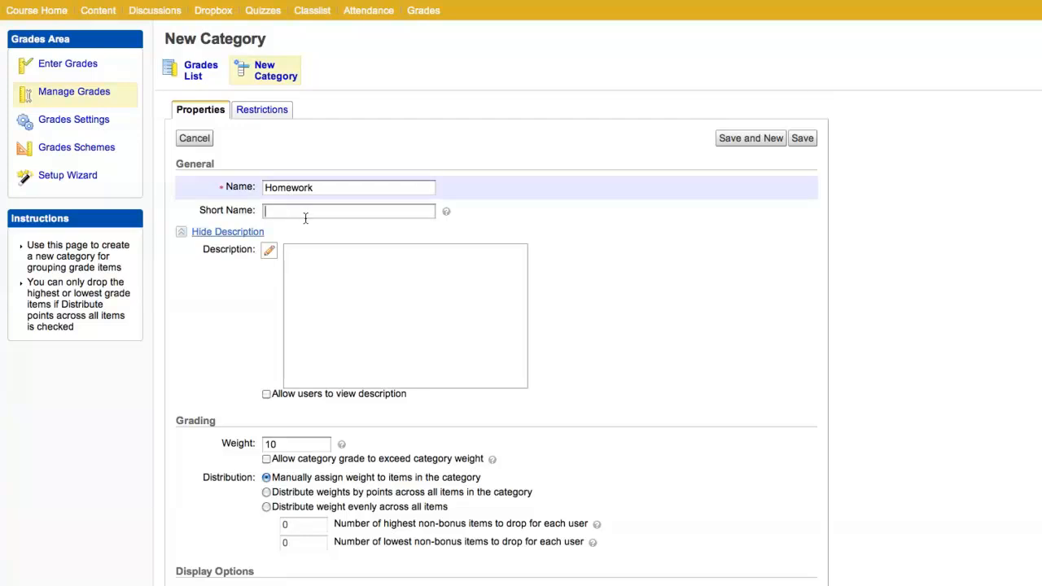
type("Hw")
key("BackSpace")
type("W")
left_click(192, 235)
Set the Homework category's weight to 50, distributed by points across all items, and save it to start another category.
left_click(303, 279)
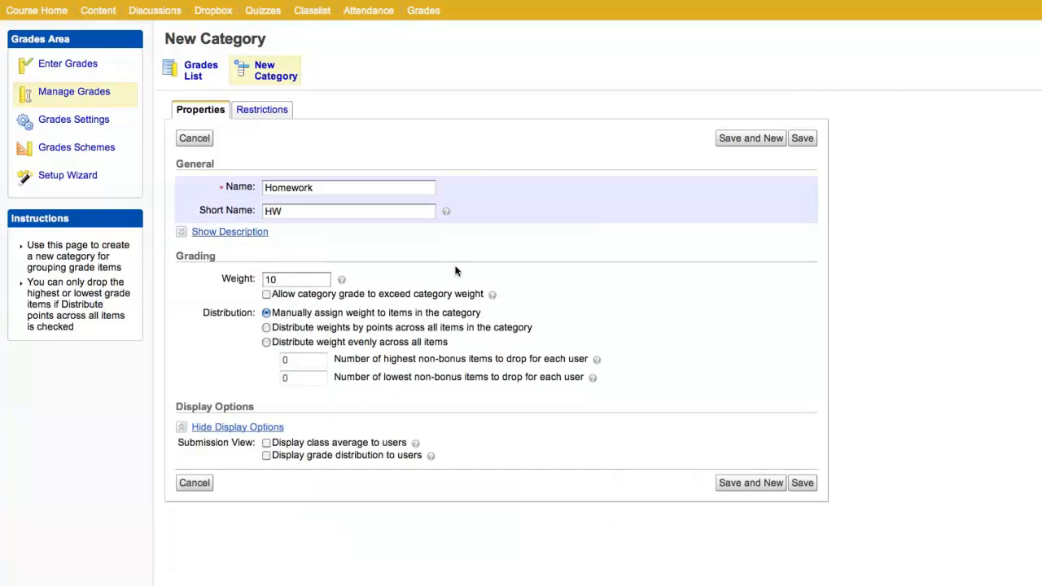
key("BackSpace")
key("BackSpace")
type("50")
left_click(267, 342)
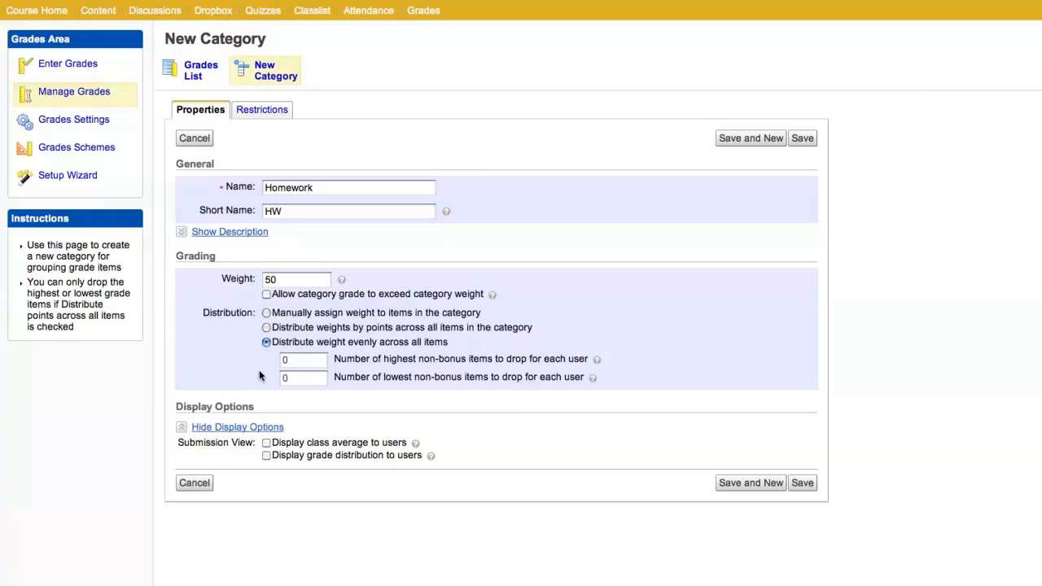
left_click(266, 328)
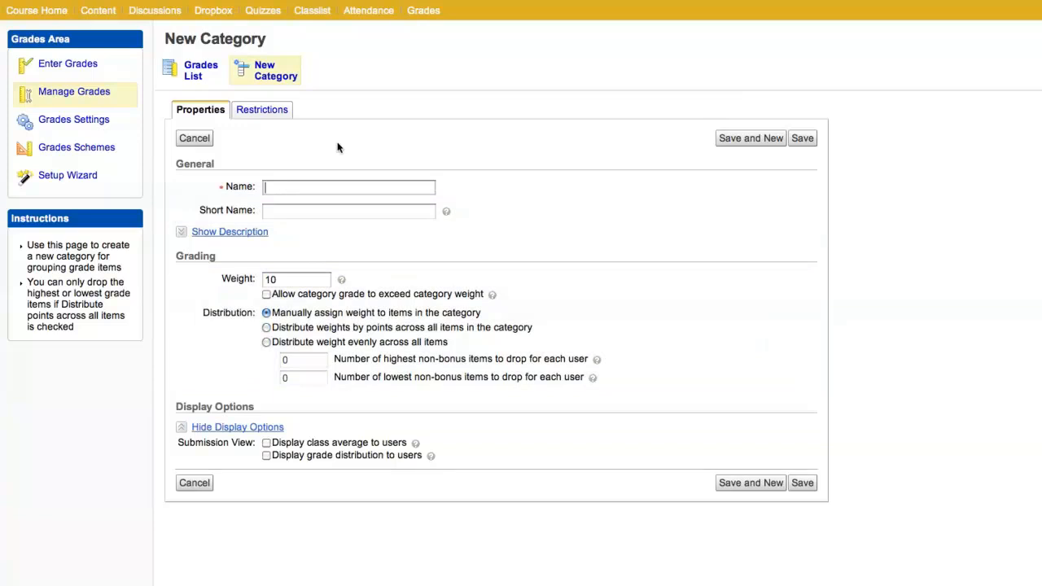
Save a category named Project with weight 25 distributed evenly across all items, and return to the grades list.
type("Project")
left_click_drag(281, 279, 240, 277)
type("25")
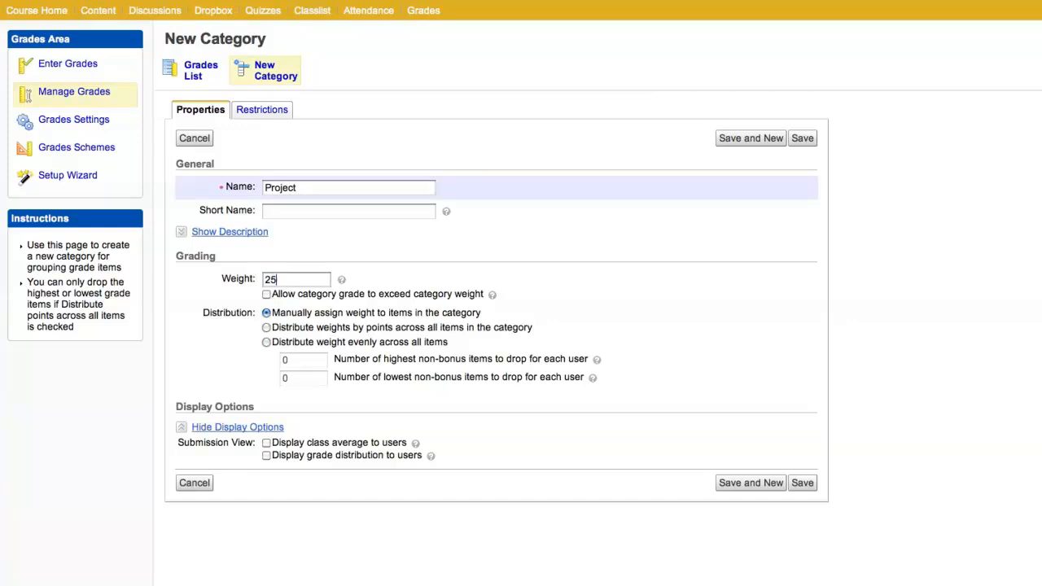
left_click(270, 343)
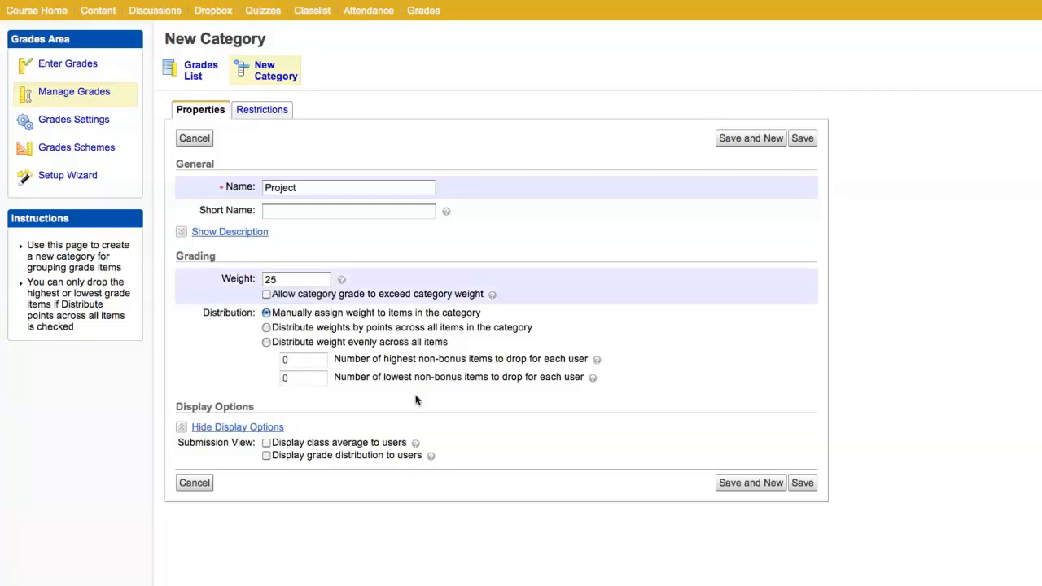
left_click(266, 342)
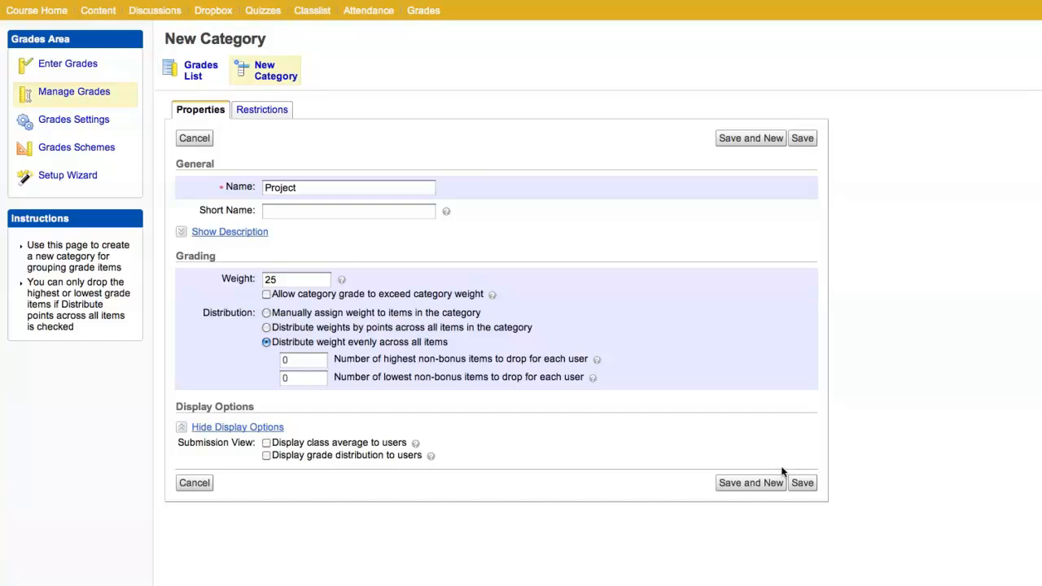
left_click(803, 483)
left_click(207, 75)
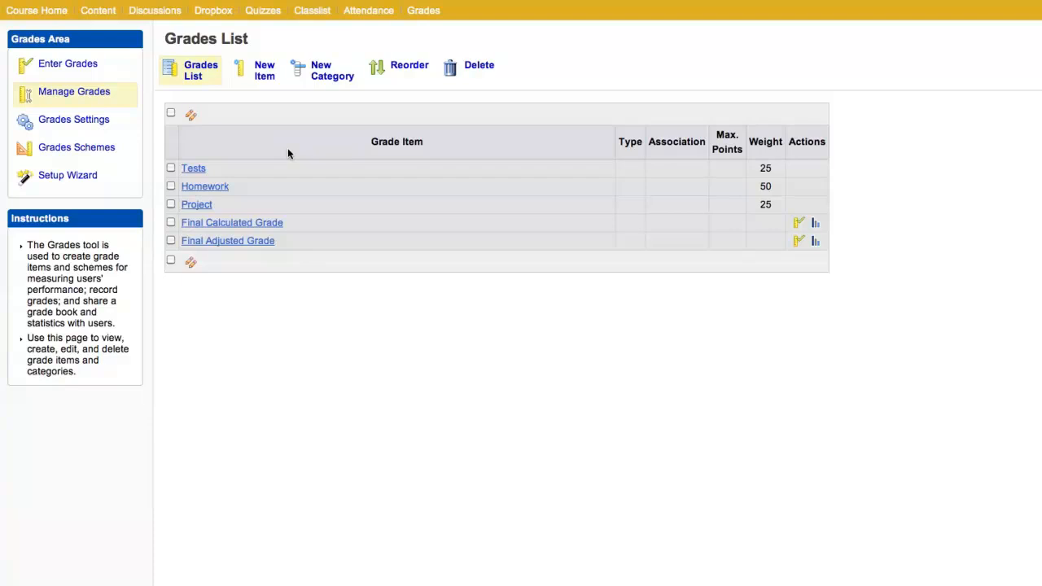
Set up a new numeric grade item named Ch 1 Quiz in the Tests category with 100 maximum points.
left_click(269, 74)
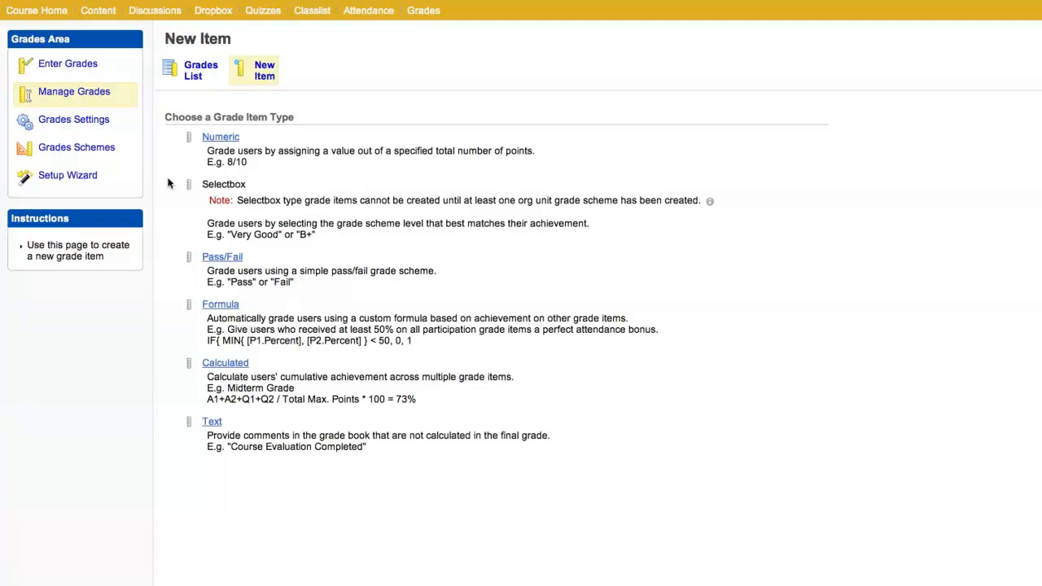
left_click(222, 137)
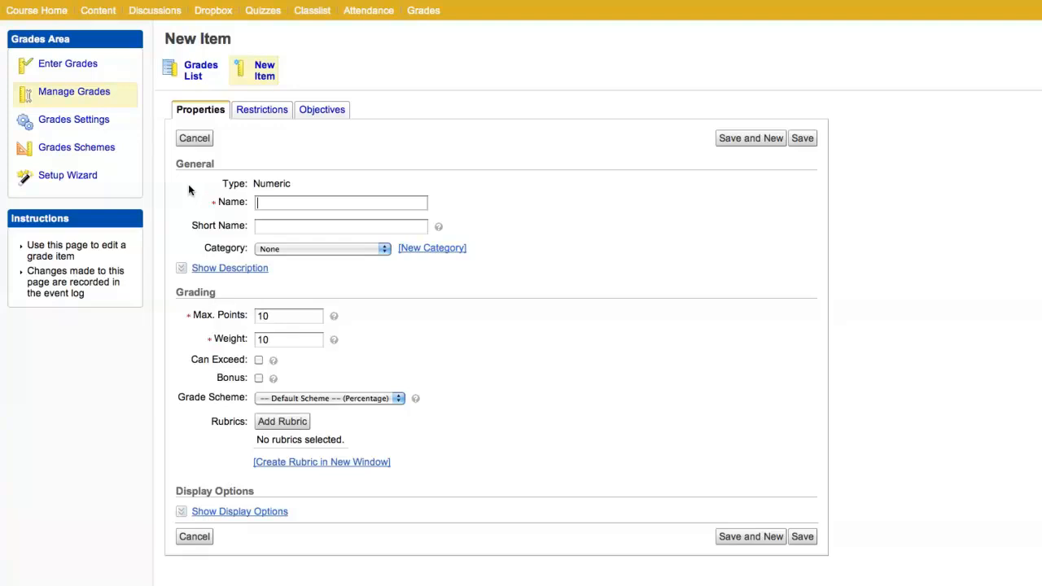
type("Ch 1 Quiz")
left_click(307, 255)
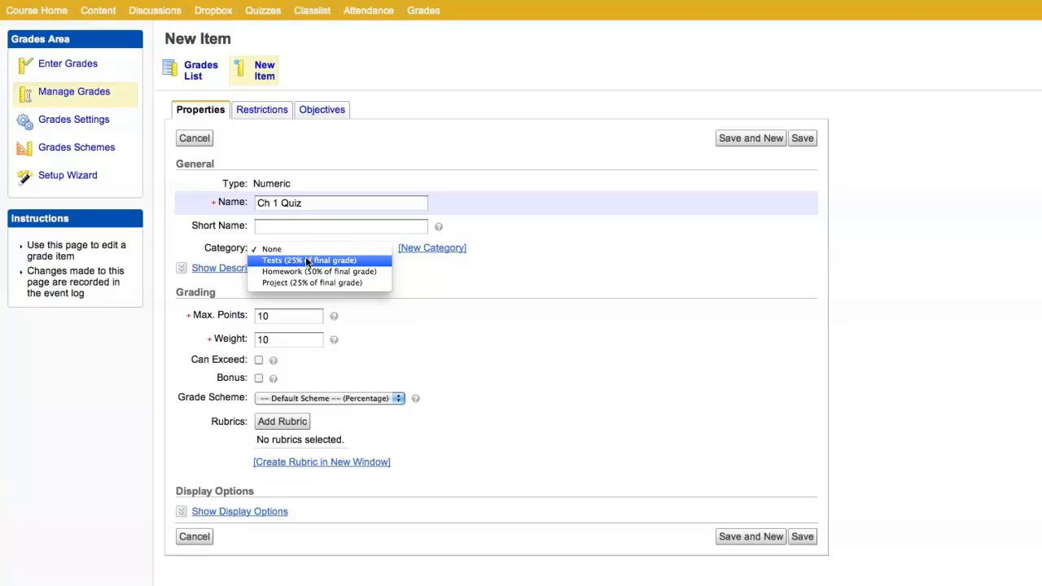
left_click(307, 261)
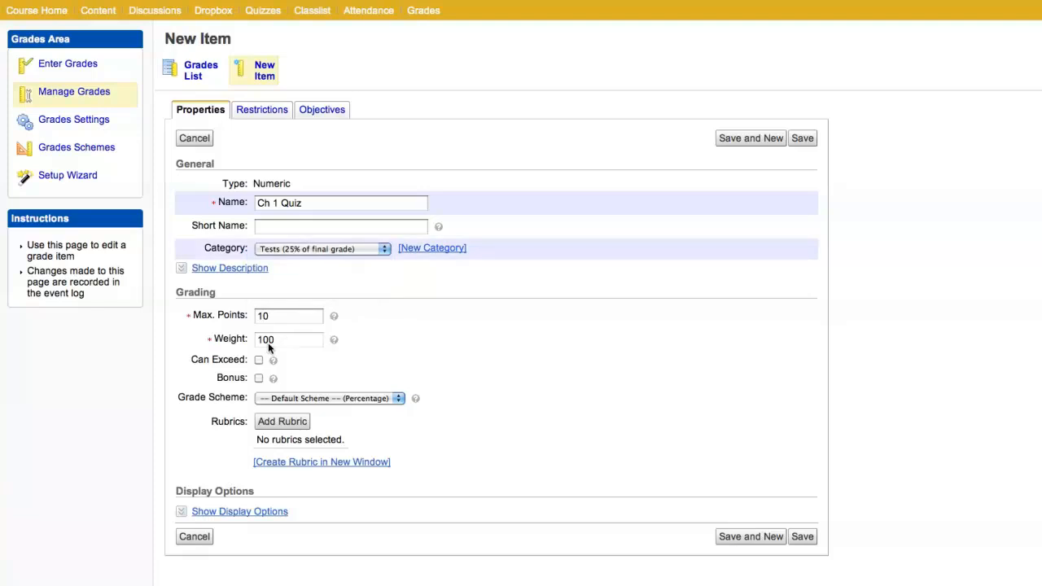
left_click(276, 316)
type("0")
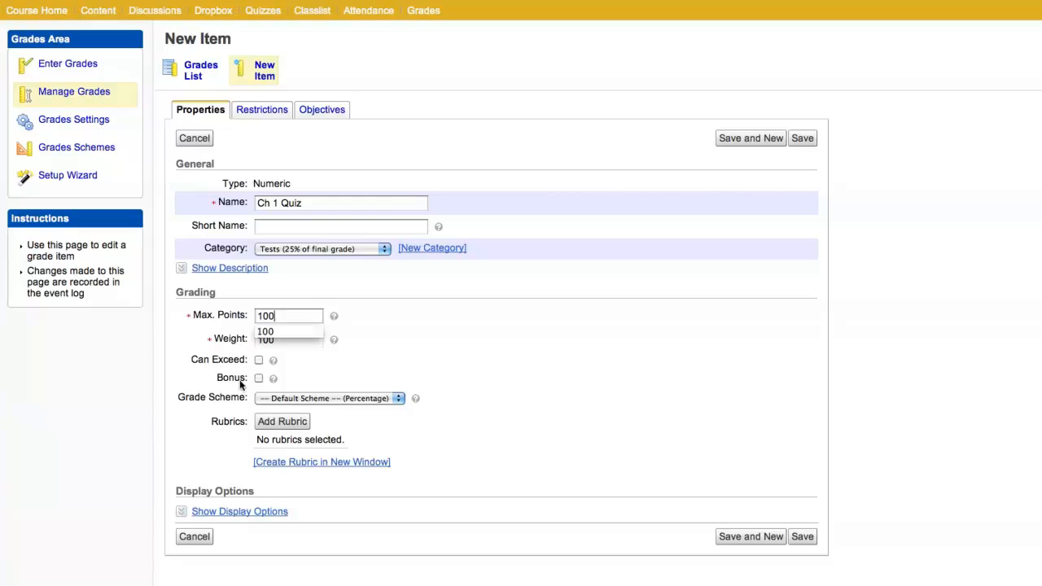
left_click(220, 363)
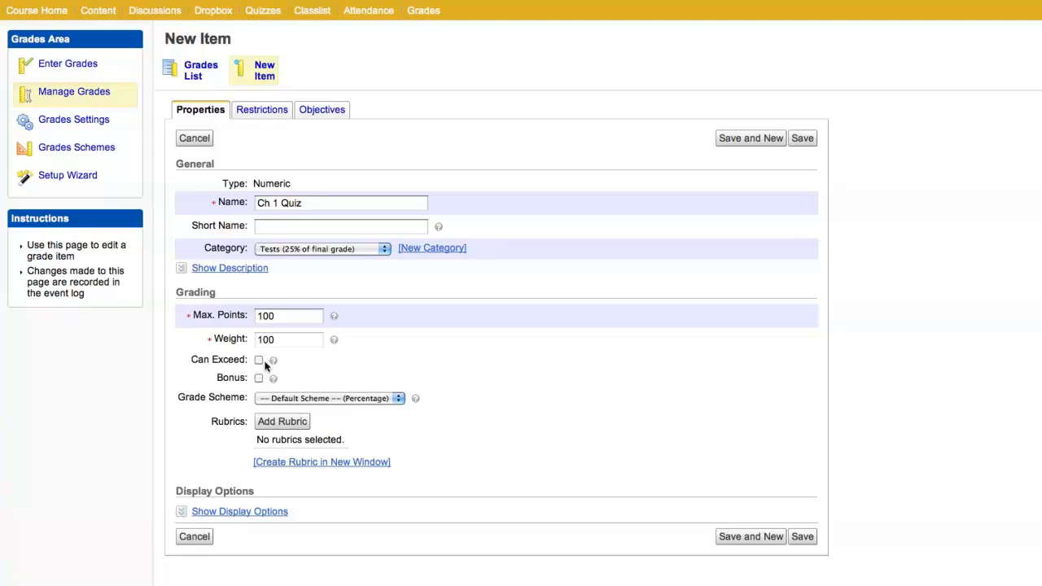
Try the Can Exceed and Bonus options on the Ch 1 Quiz item.
left_click(260, 364)
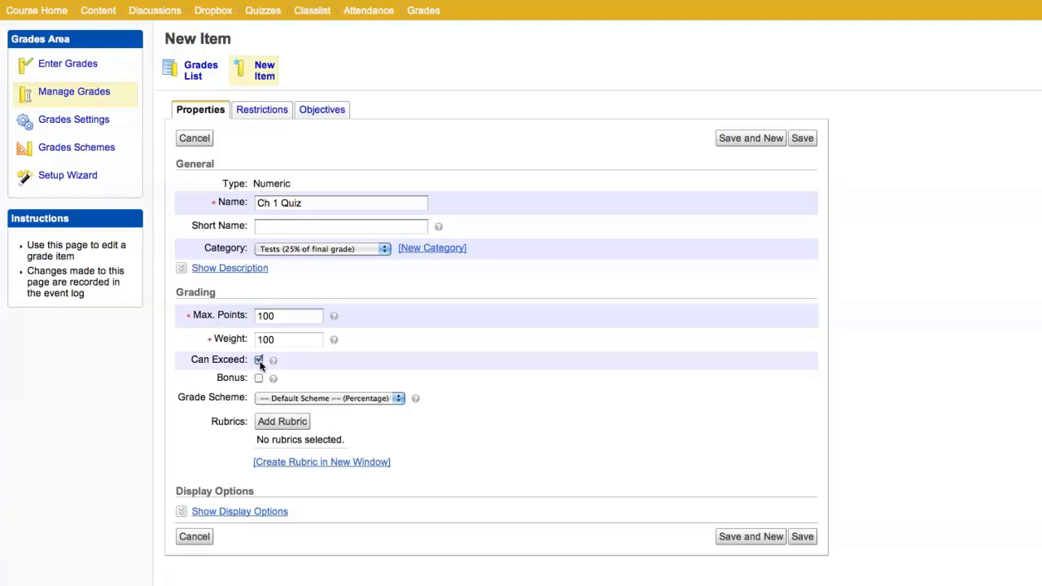
left_click(258, 361)
left_click(258, 379)
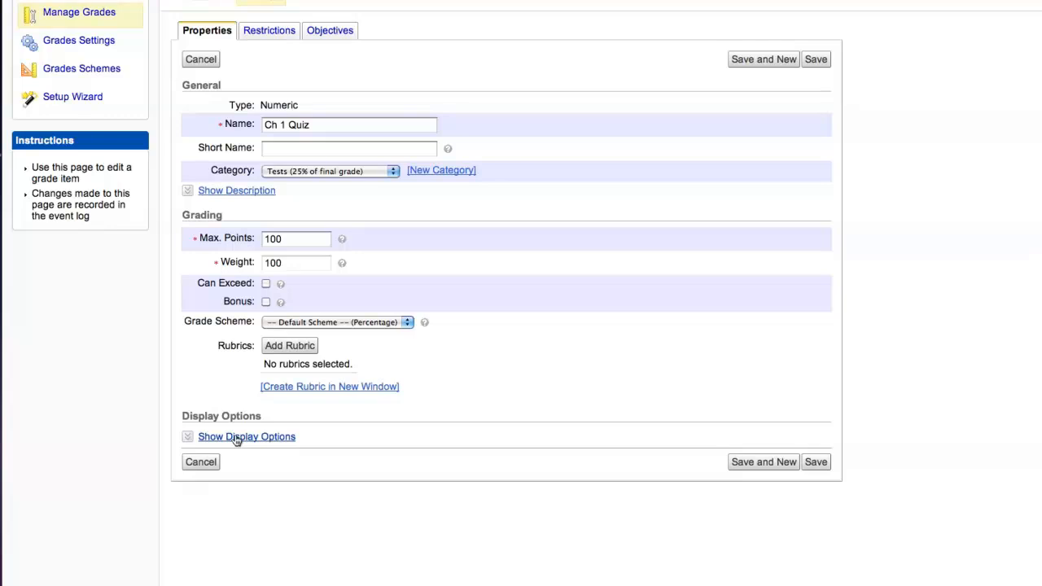
Review the submission and managing view display options of the Ch 1 Quiz item and collapse them again.
left_click(232, 511)
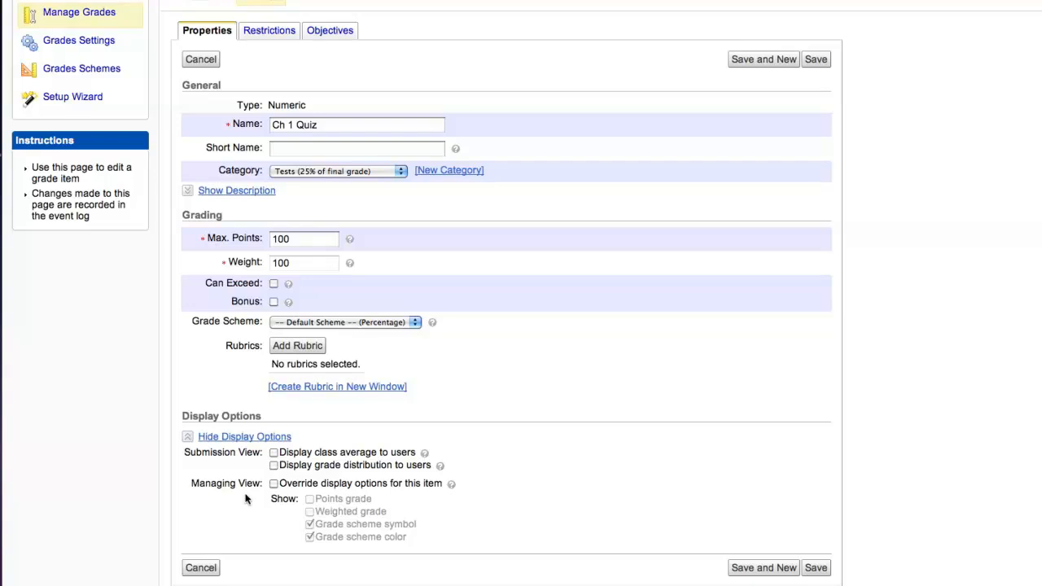
left_click(229, 438)
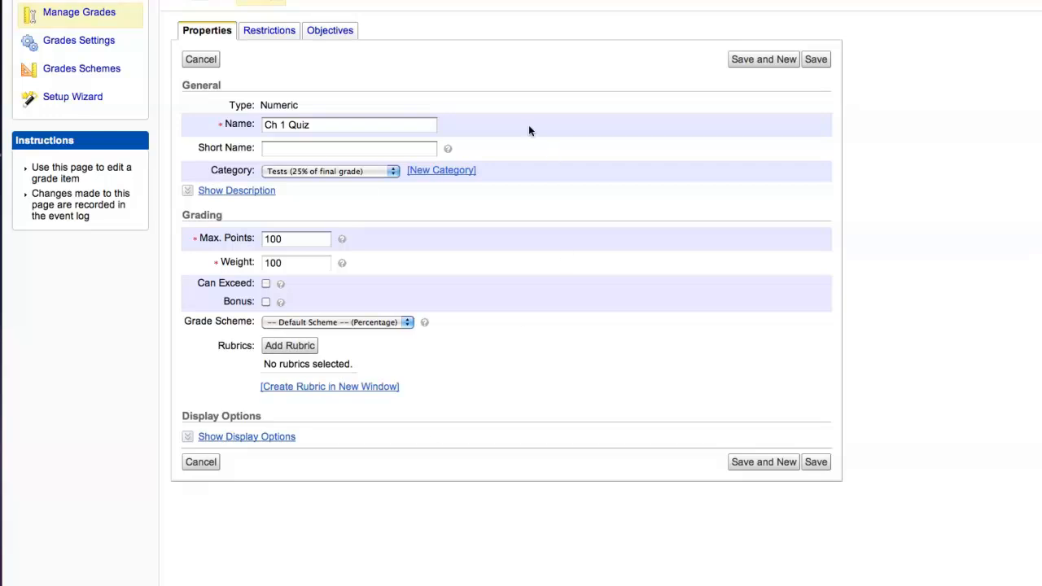
left_click(350, 123)
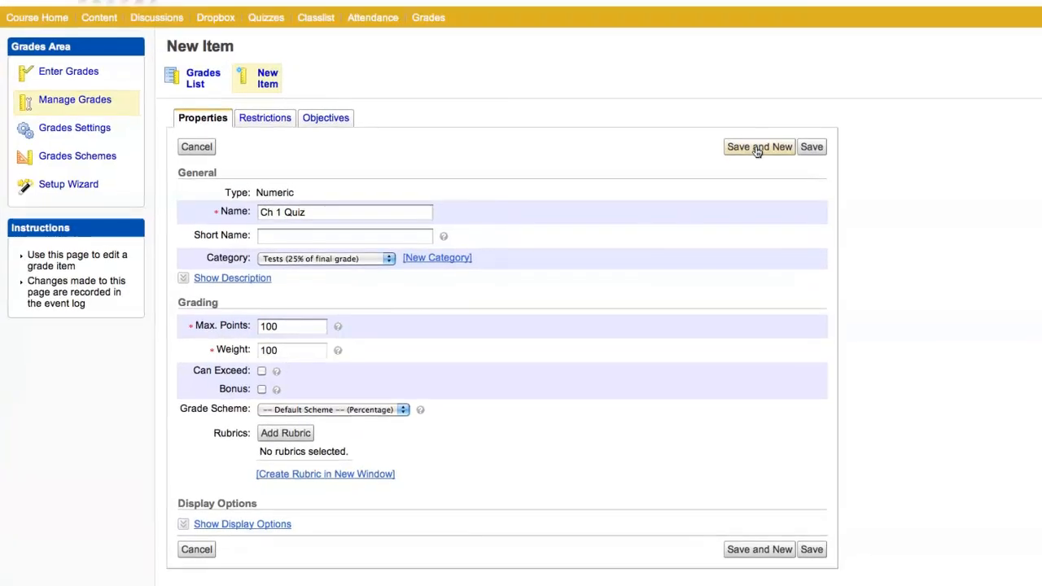
Save the Ch 1 Quiz item and start a new numeric item named Ch 2 Quiz in the Tests category.
left_click(755, 147)
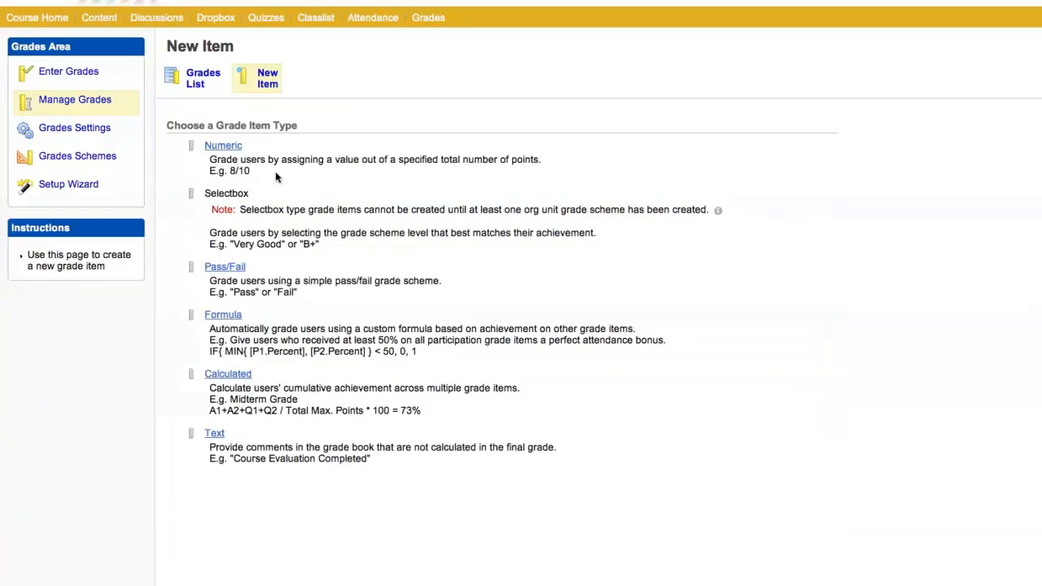
left_click(221, 147)
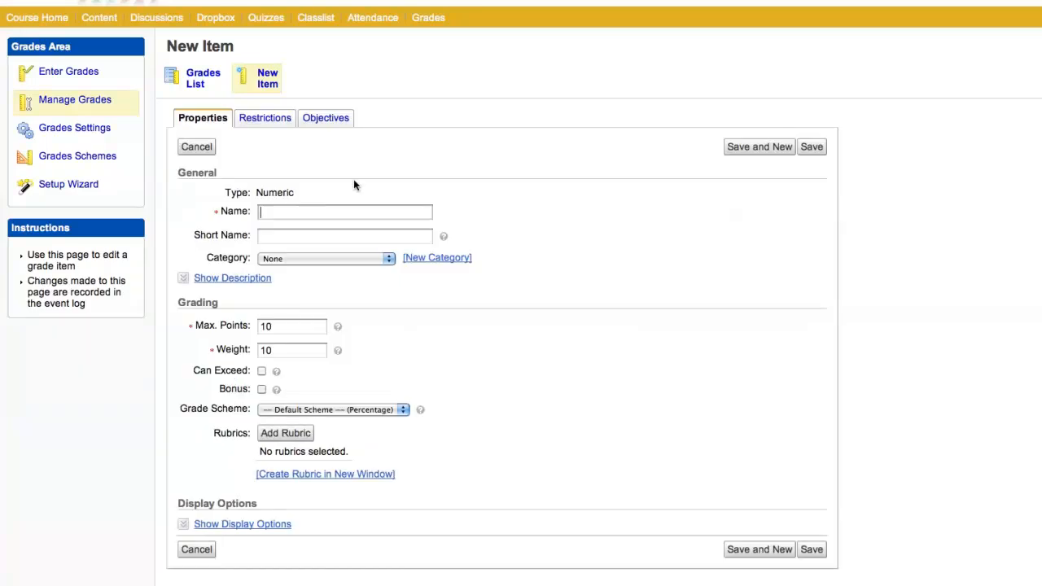
type("Ch 2 Quiz")
double_click(275, 350)
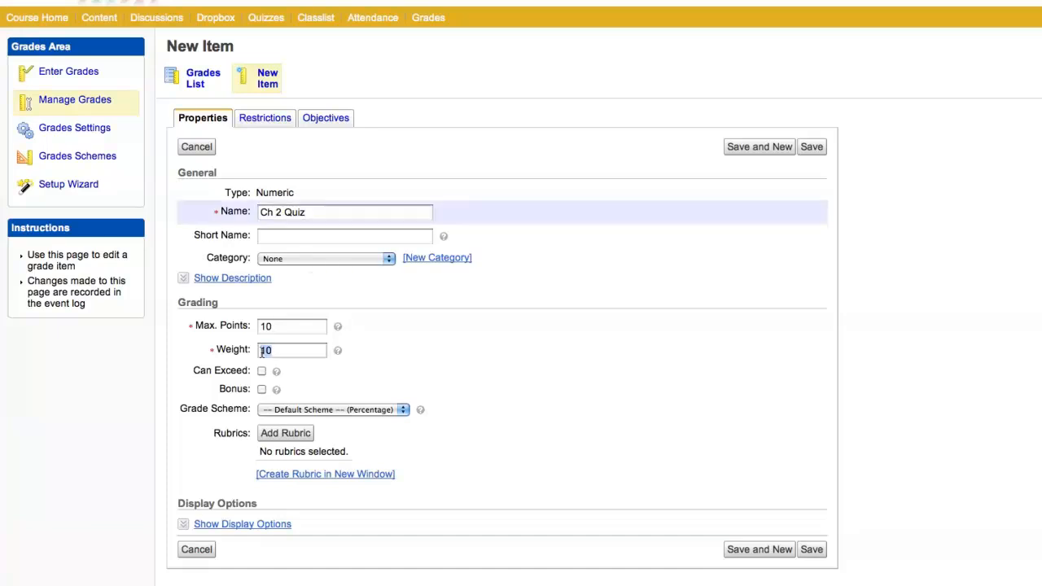
left_click(298, 259)
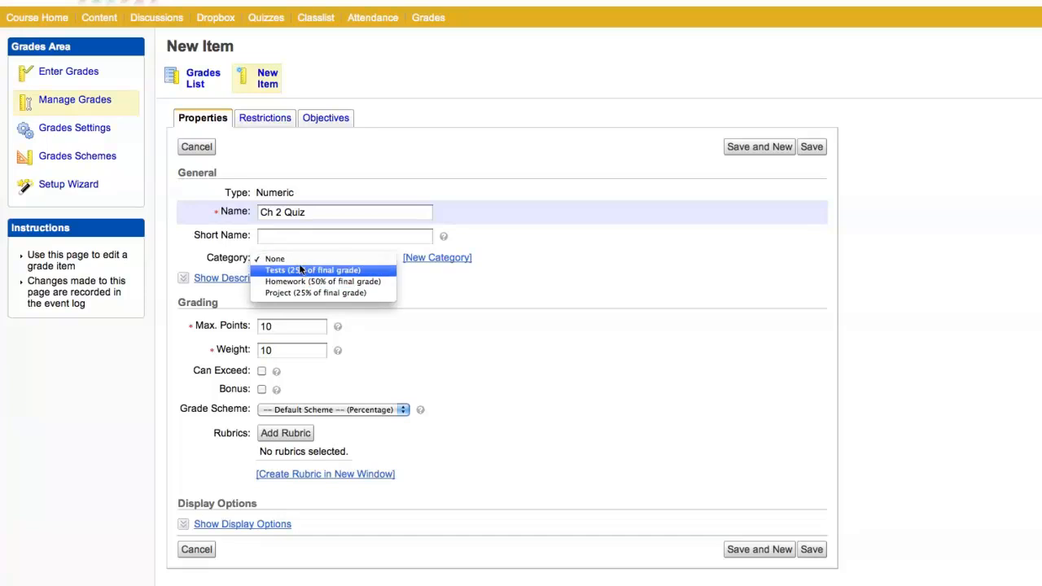
left_click(301, 271)
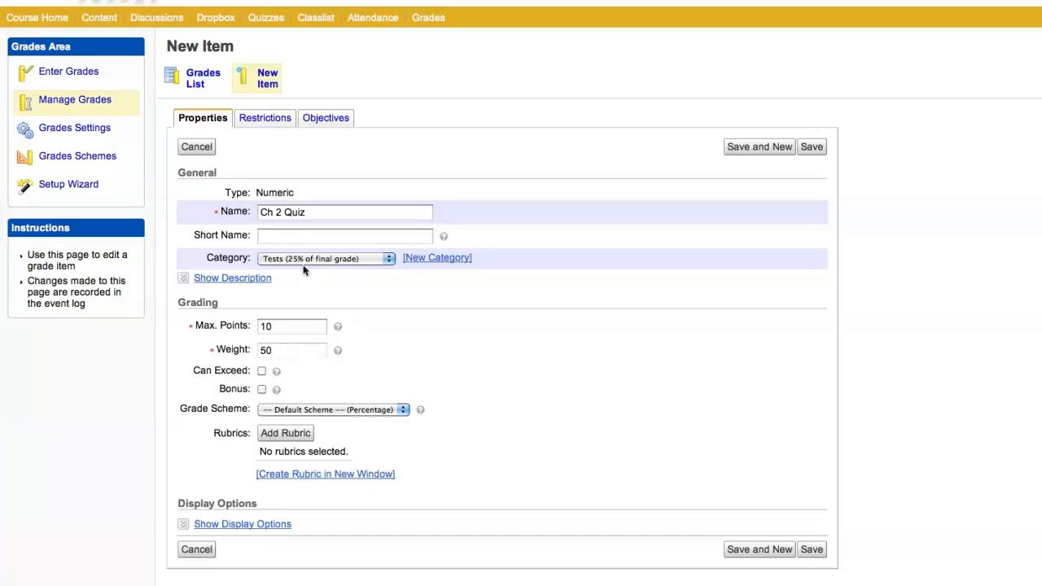
Set the Ch 2 Quiz item's maximum points to 100, allow grades to exceed it, and save to start another item.
left_click(285, 326)
type("0")
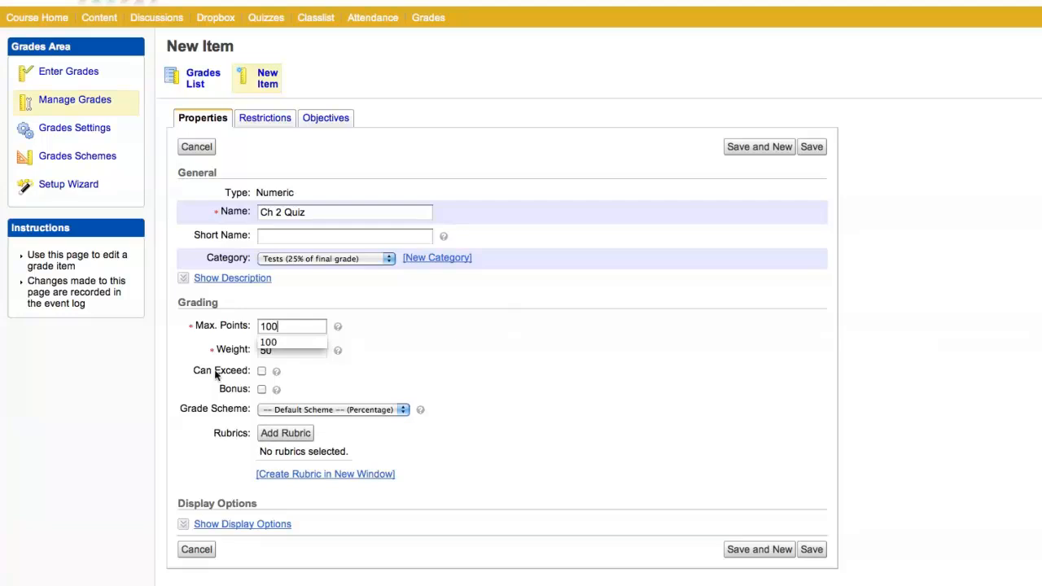
left_click(261, 371)
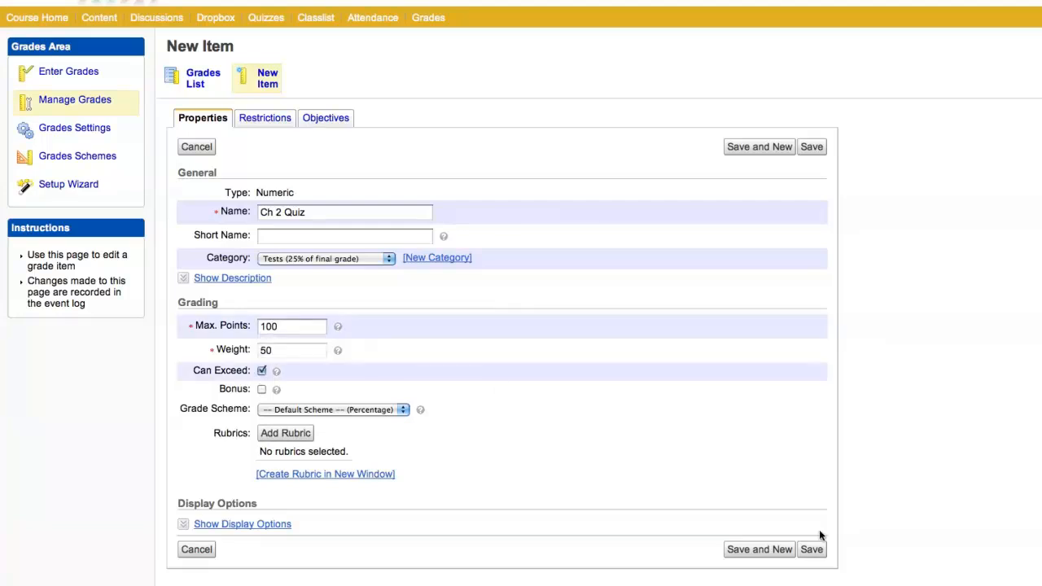
left_click(756, 558)
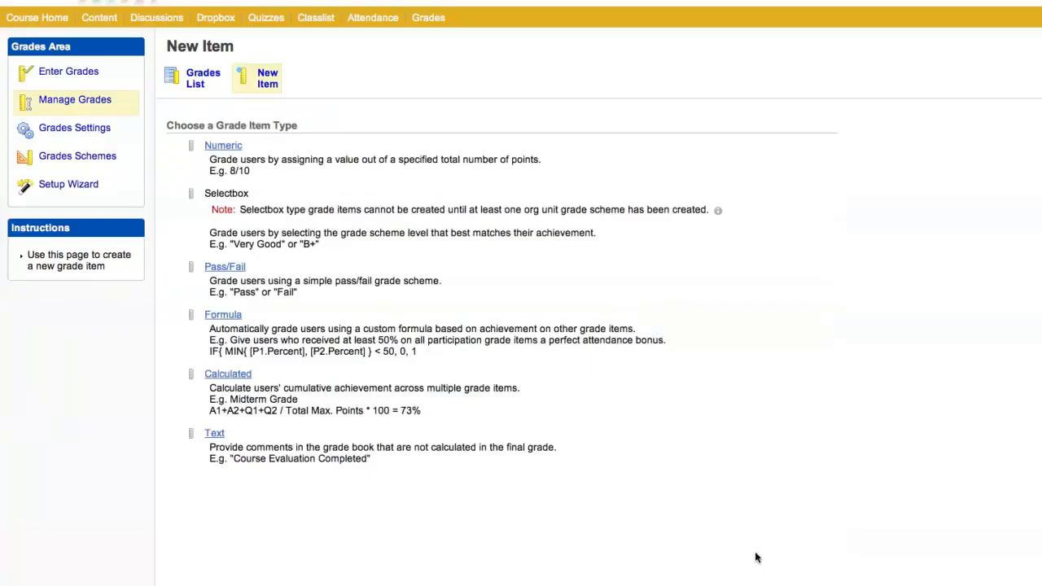
Start a new numeric grade item named Ch 1 HW and assign it to the Homework category.
left_click(229, 148)
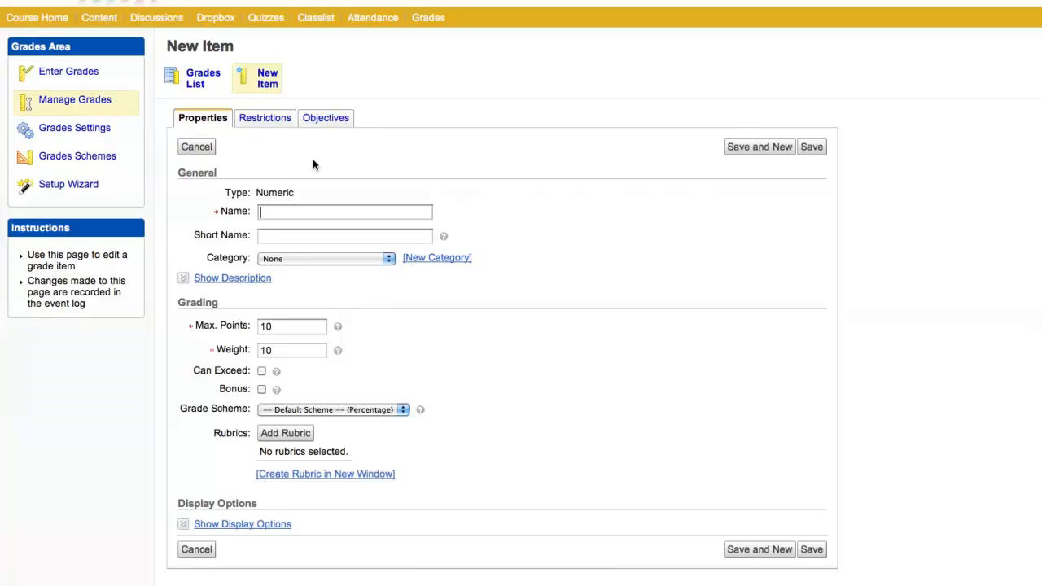
type("Ch 1 HW")
left_click(291, 259)
left_click(299, 281)
Set the Ch 1 HW item's maximum points to 50, save it, and return to the grades list.
left_click(281, 326)
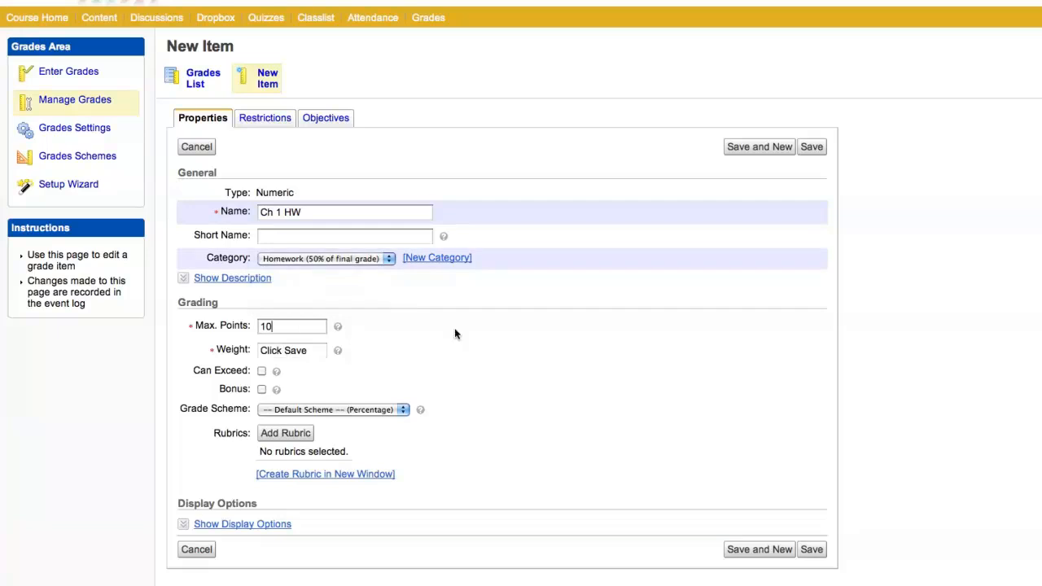
key("BackSpace")
key("BackSpace")
type("50")
left_click(811, 147)
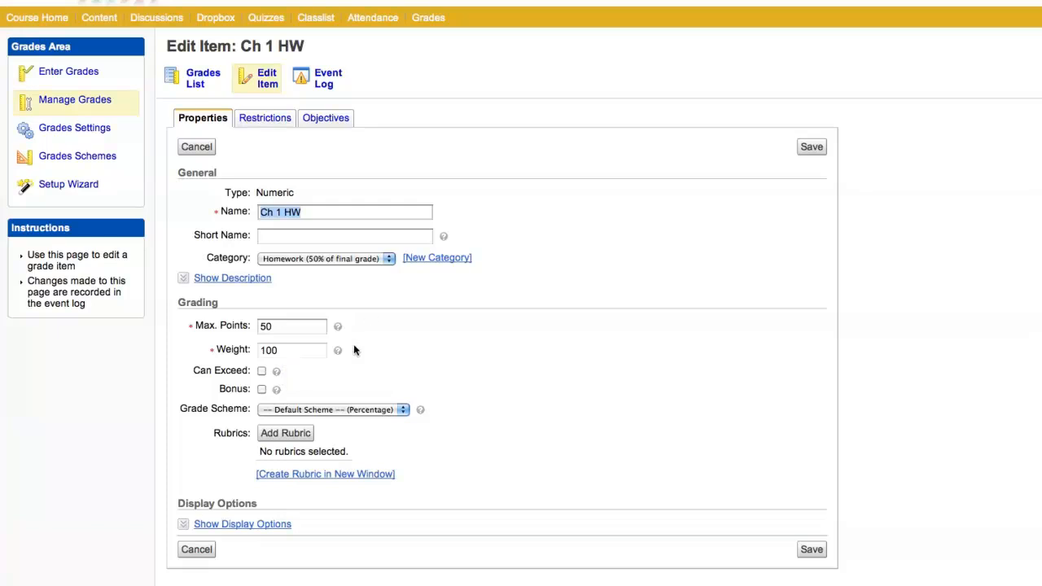
left_click(194, 85)
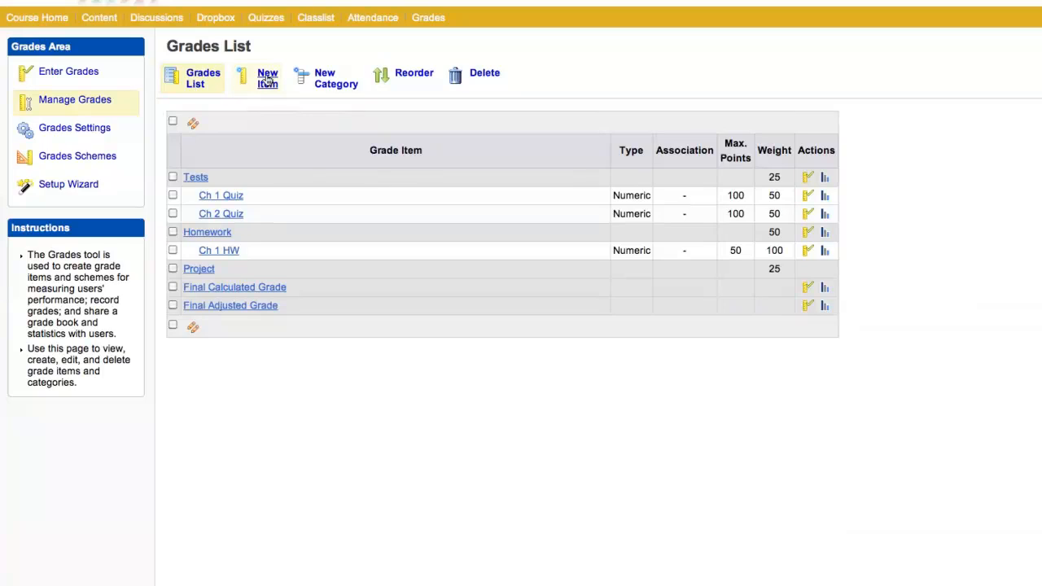
Start a new numeric grade item named Ch 2 HW and assign it to the Homework category.
left_click(269, 81)
left_click(227, 147)
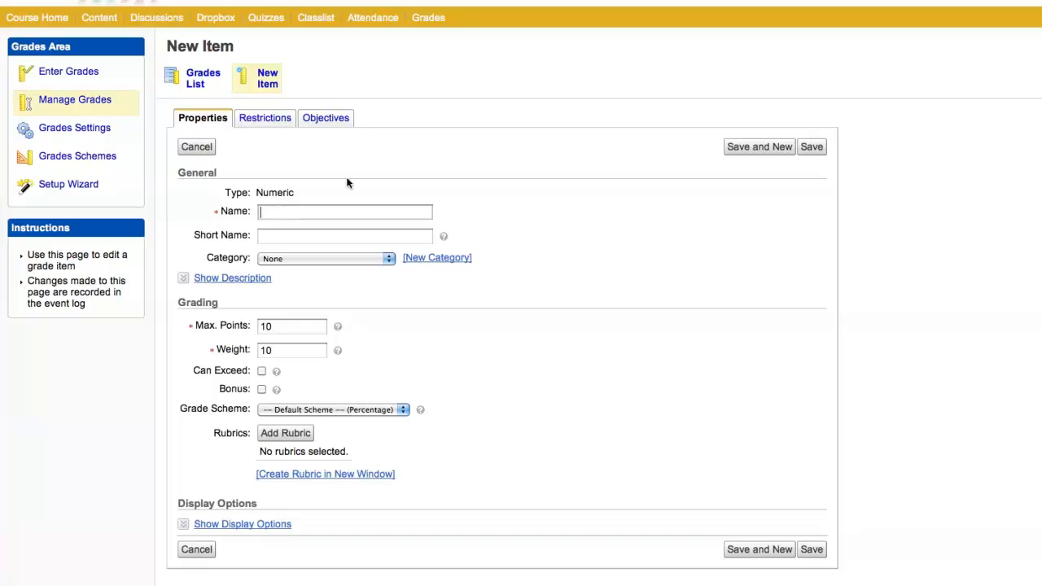
type("Ch 2 HW")
left_click(296, 259)
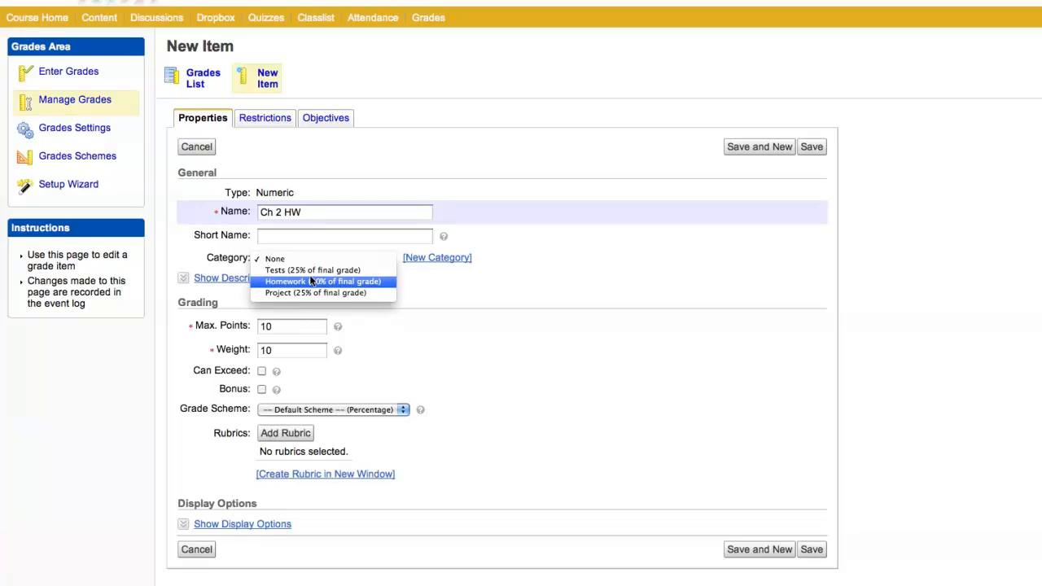
left_click(310, 287)
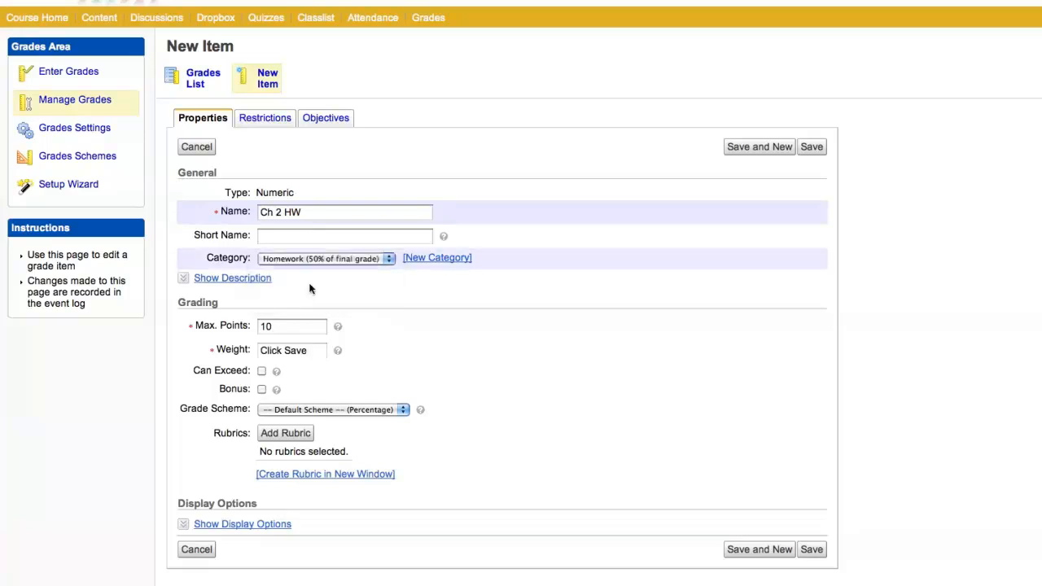
Set the Ch 2 HW item's maximum points to 80 and save it to start another item.
double_click(269, 331)
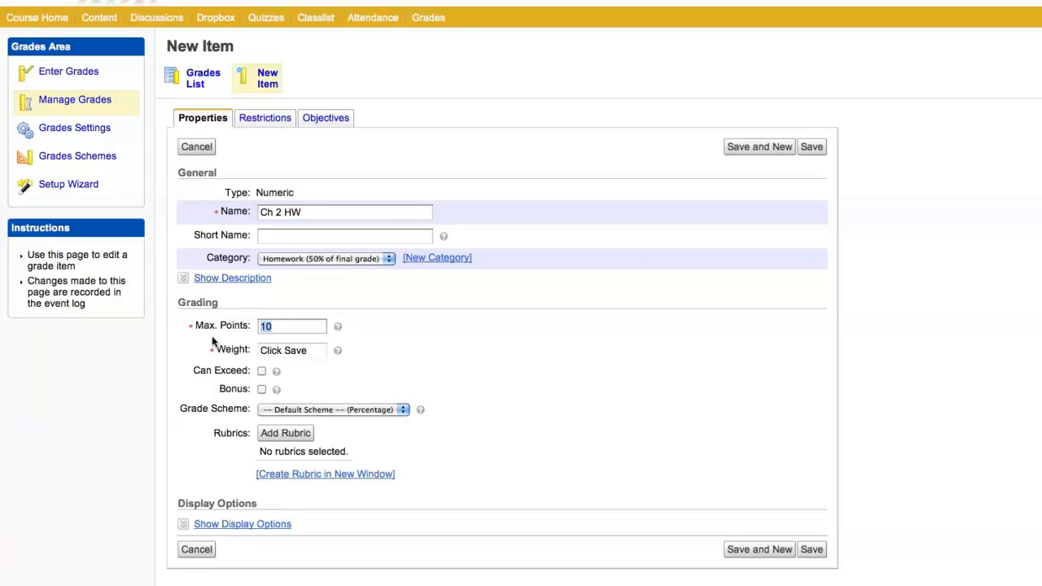
type("80")
left_click(757, 549)
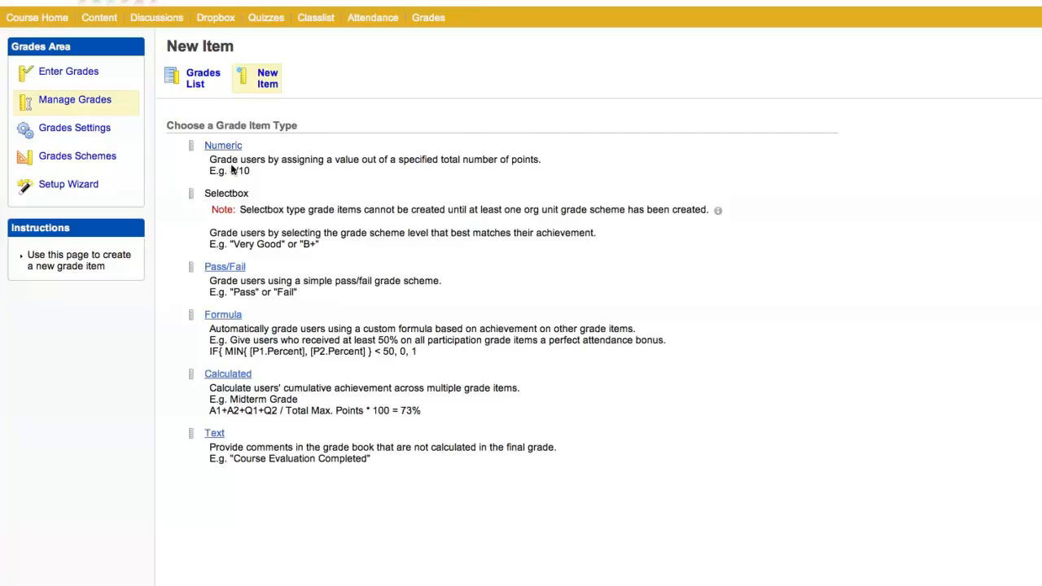
Start a new numeric grade item named Ch 3 HW and assign it to the Homework category.
left_click(224, 148)
left_click(312, 210)
type("Ch 3 HW")
left_click(301, 259)
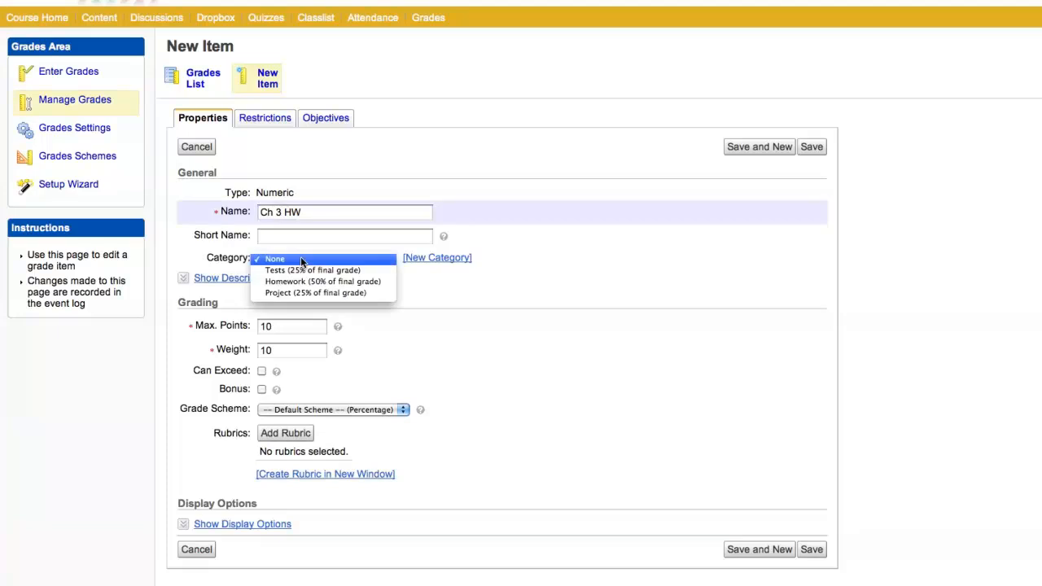
left_click(301, 281)
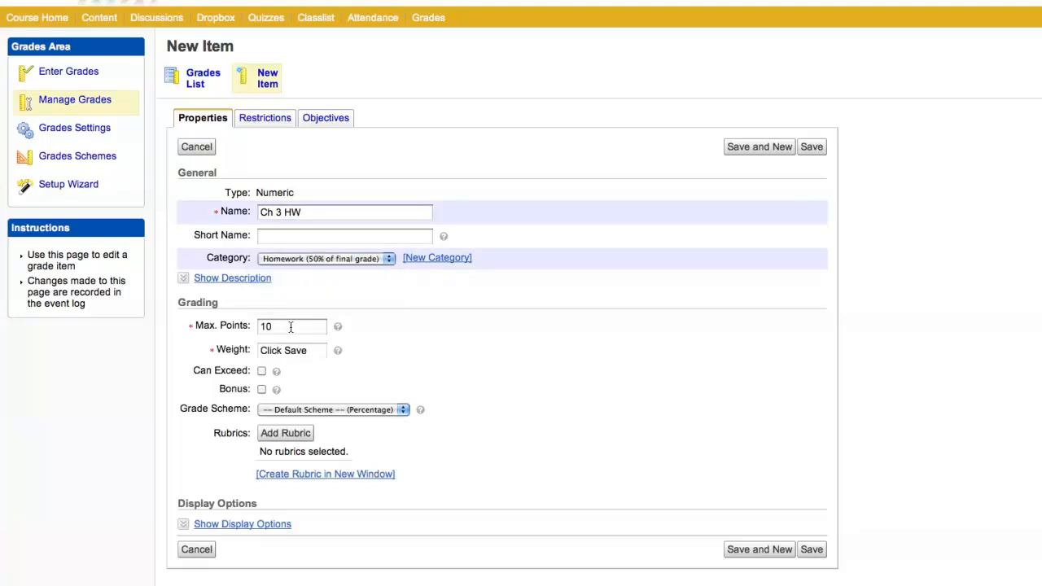
Set the Ch 3 HW item's maximum points to 100, save it, and return to the grades list.
key("Tab")
key("BackSpace")
type("100")
left_click(814, 152)
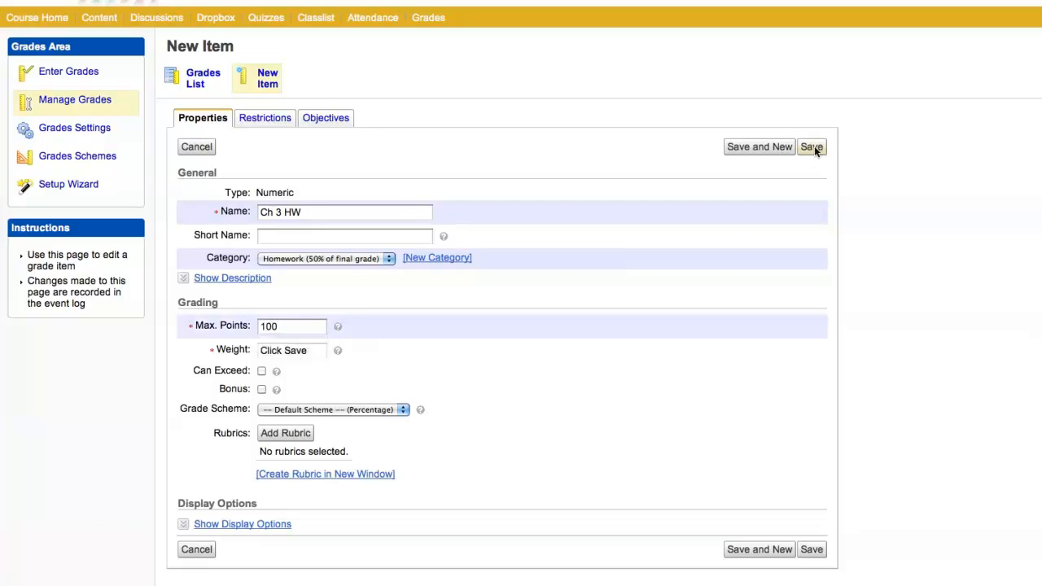
left_click(195, 82)
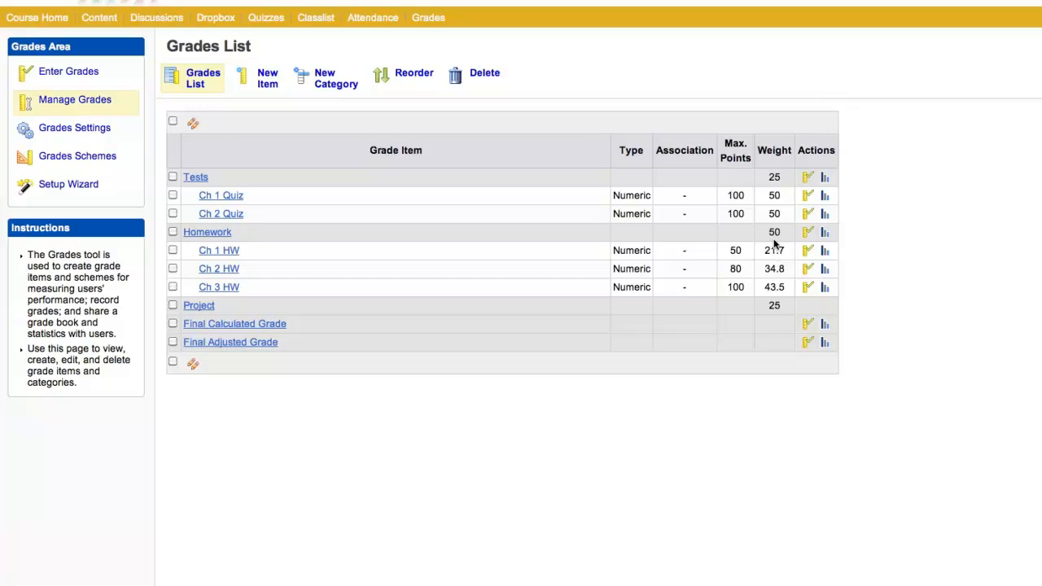
Start a new Pass/Fail grade item named Project Part 1 with short name PP1 in the Project category.
left_click(266, 78)
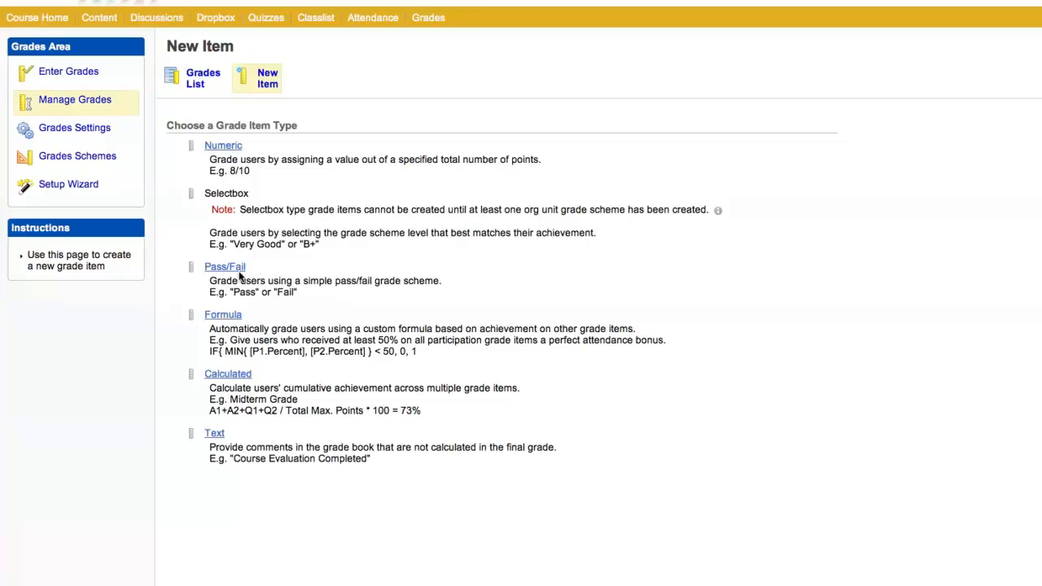
left_click(220, 267)
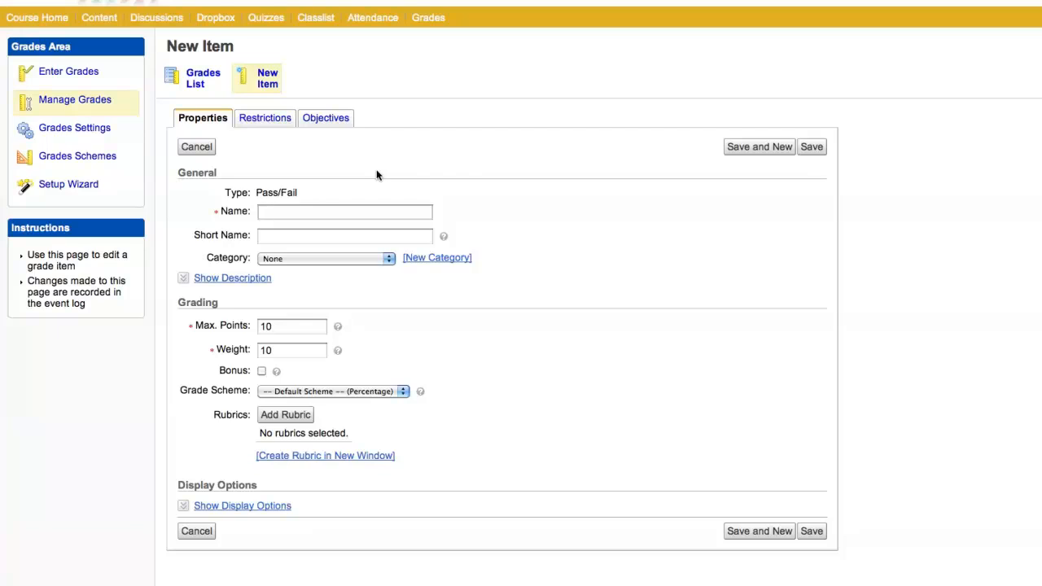
type("Project Part 1")
key("Tab")
type("PP")
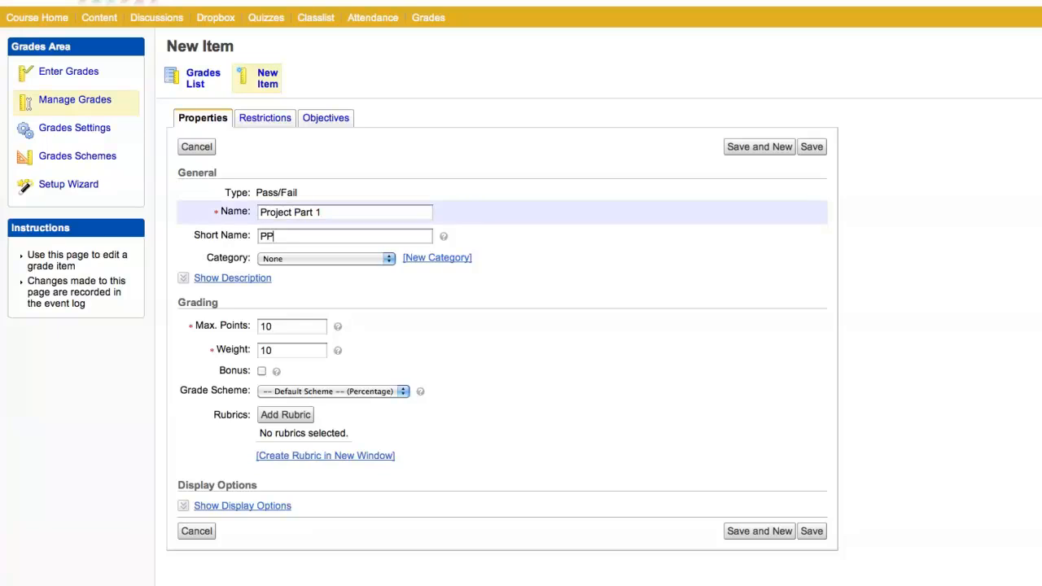
type("1")
left_click(296, 259)
left_click(304, 293)
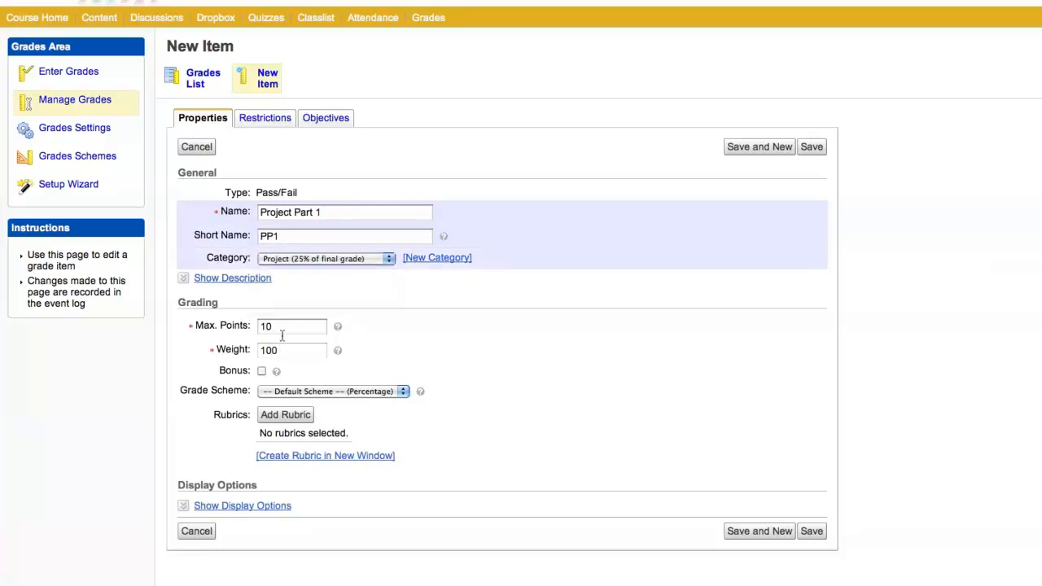
Set the Project Part 1 item's maximum points to 200, save it, and return to the grades list.
double_click(295, 326)
type("200")
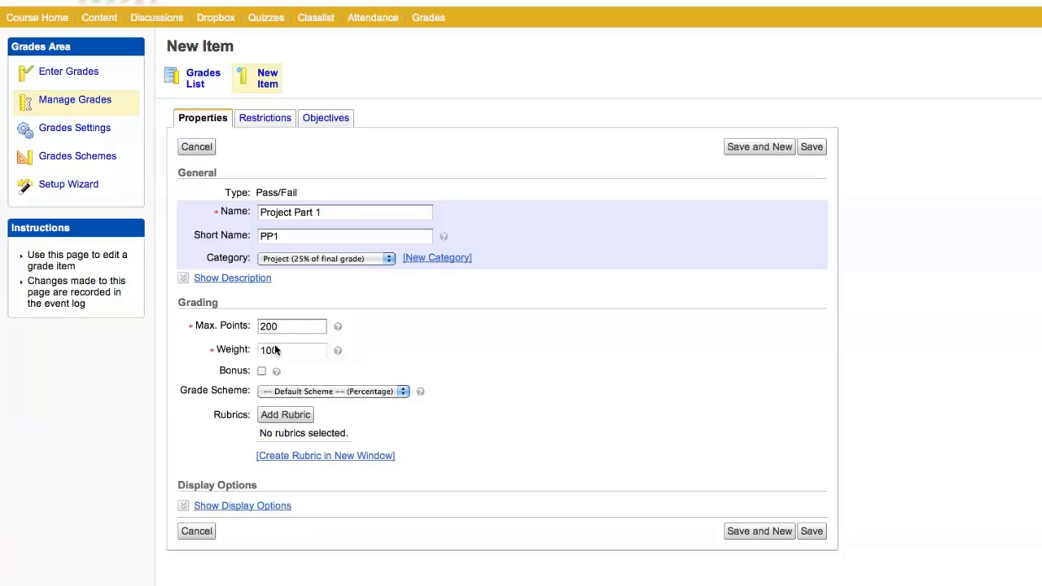
left_click(812, 534)
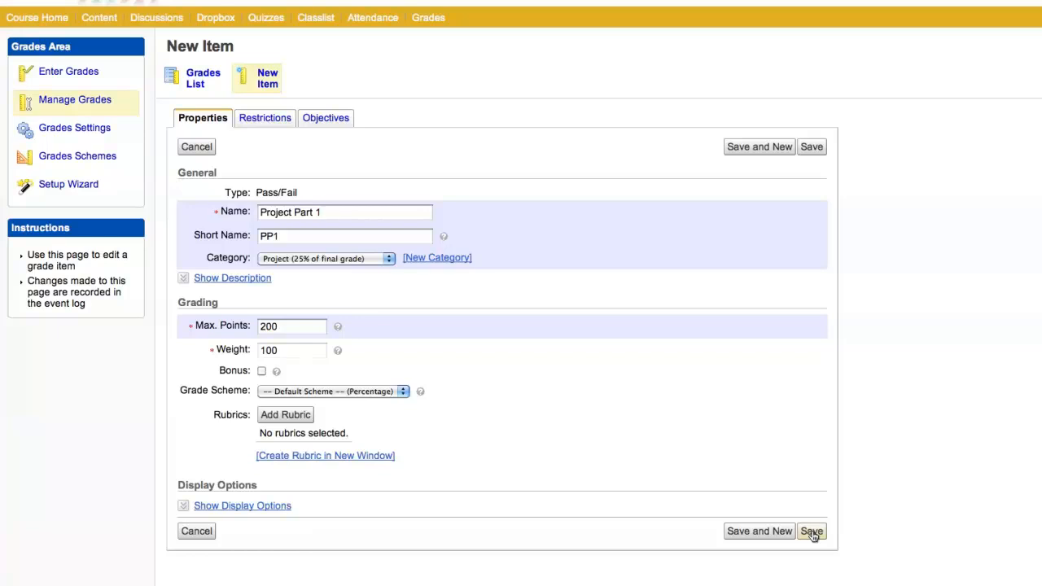
left_click(239, 97)
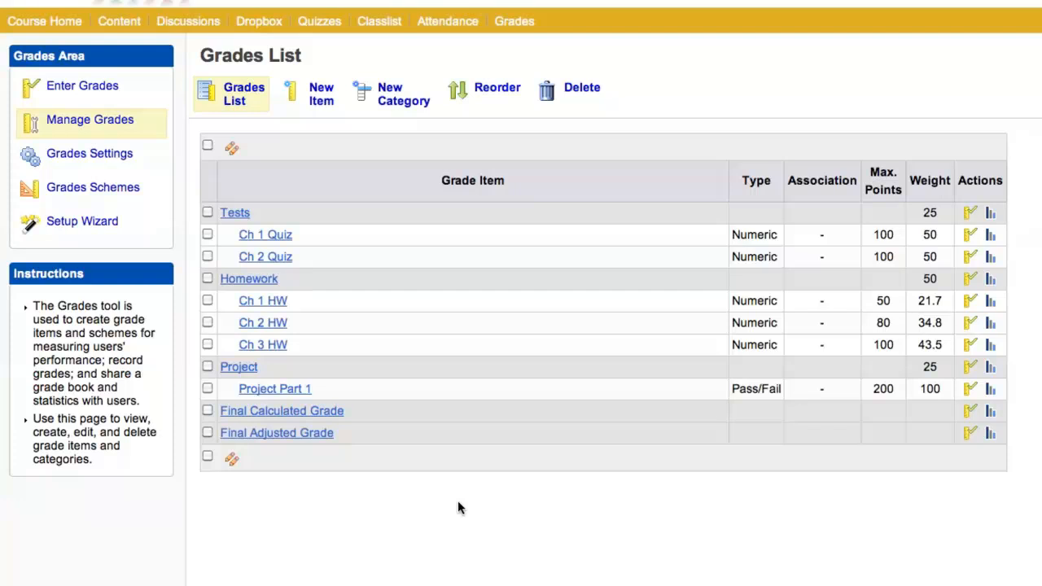